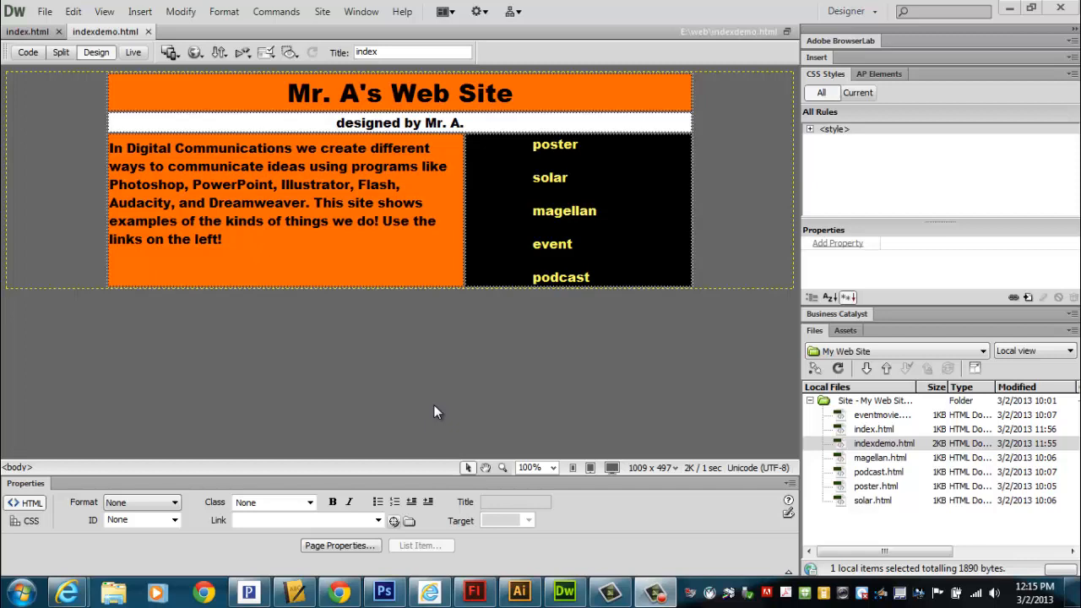
Examine the sections of the finished demo page: title, byline, introductory paragraph and list of links.
double_click(348, 93)
left_click_drag(348, 93, 486, 94)
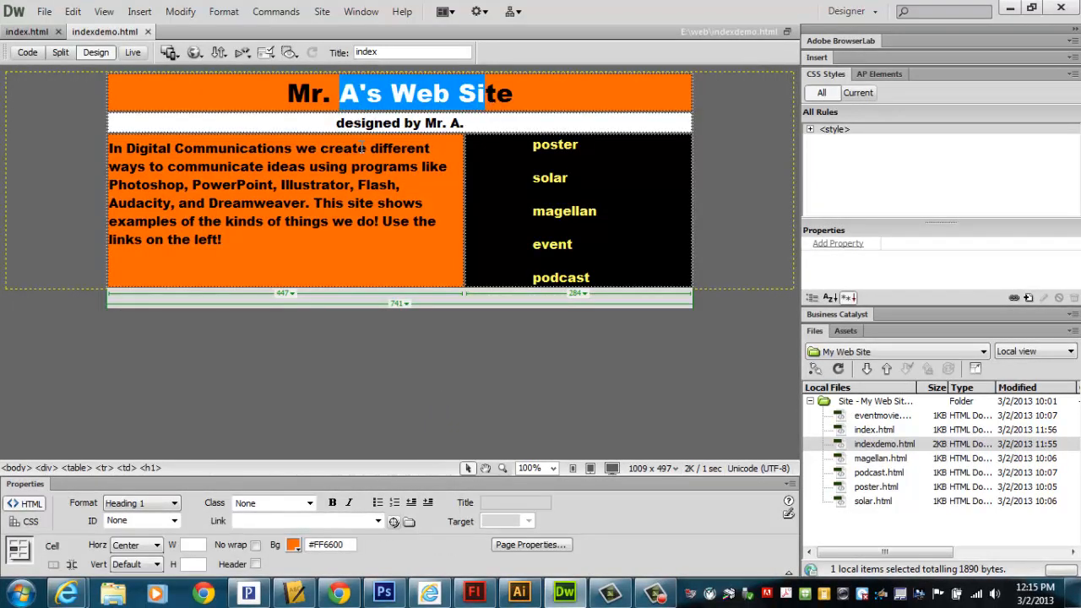
left_click_drag(354, 123, 450, 123)
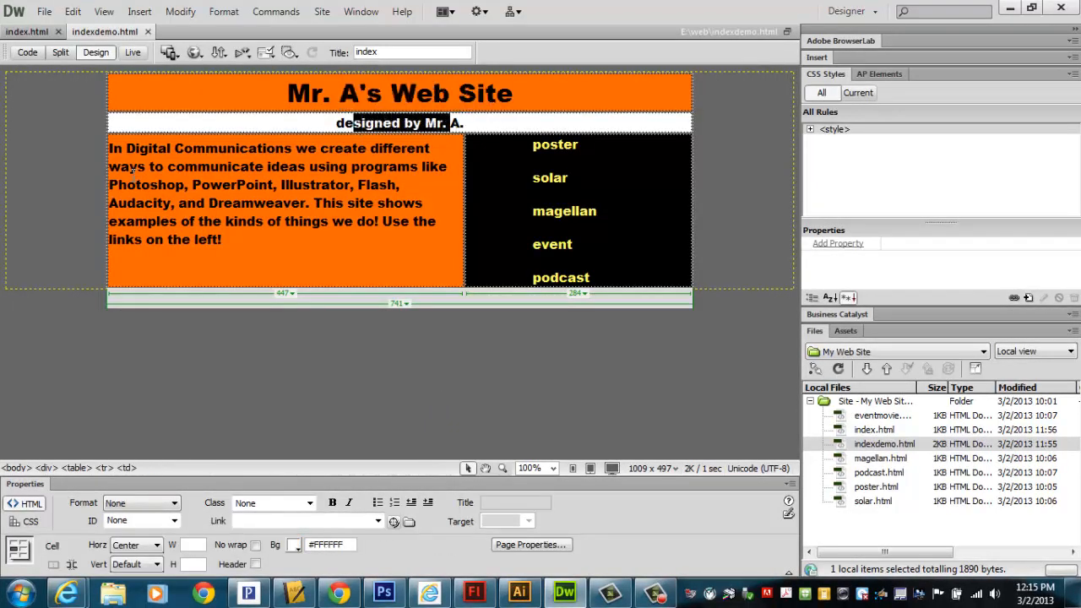
left_click_drag(137, 149, 242, 255)
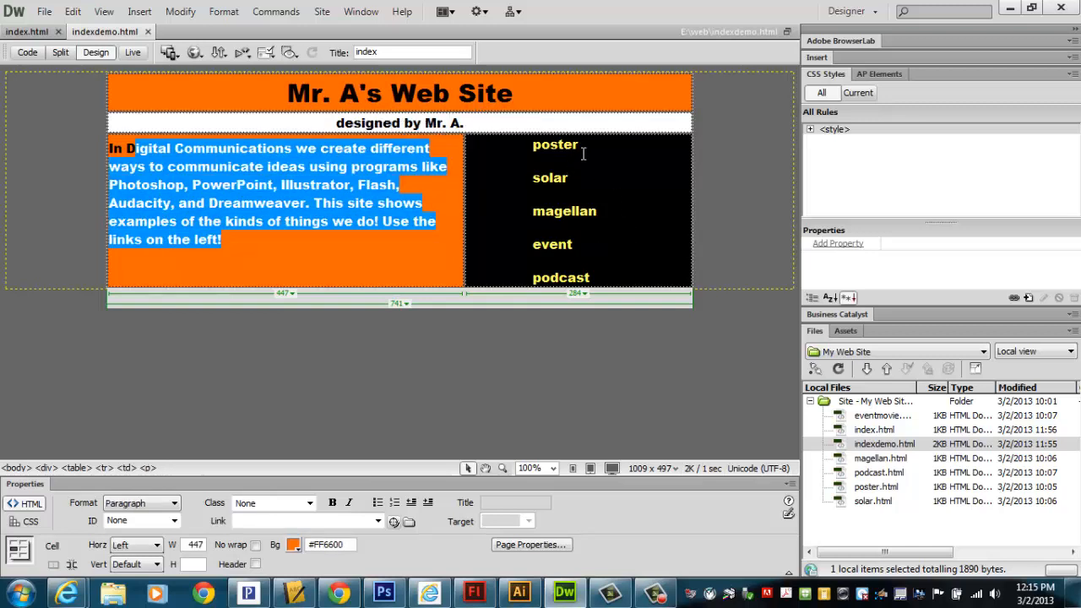
left_click_drag(620, 277, 511, 158)
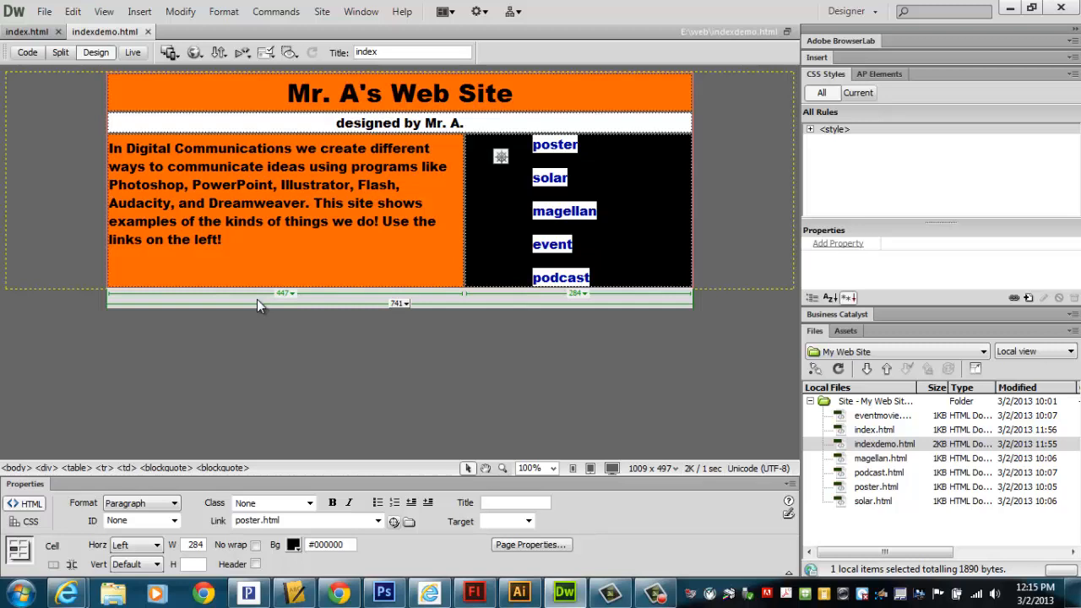
Close indexdemo.html, exit Dreamweaver and clear away the remaining browser and Camtasia Studio windows to reach the desktop.
left_click(148, 32)
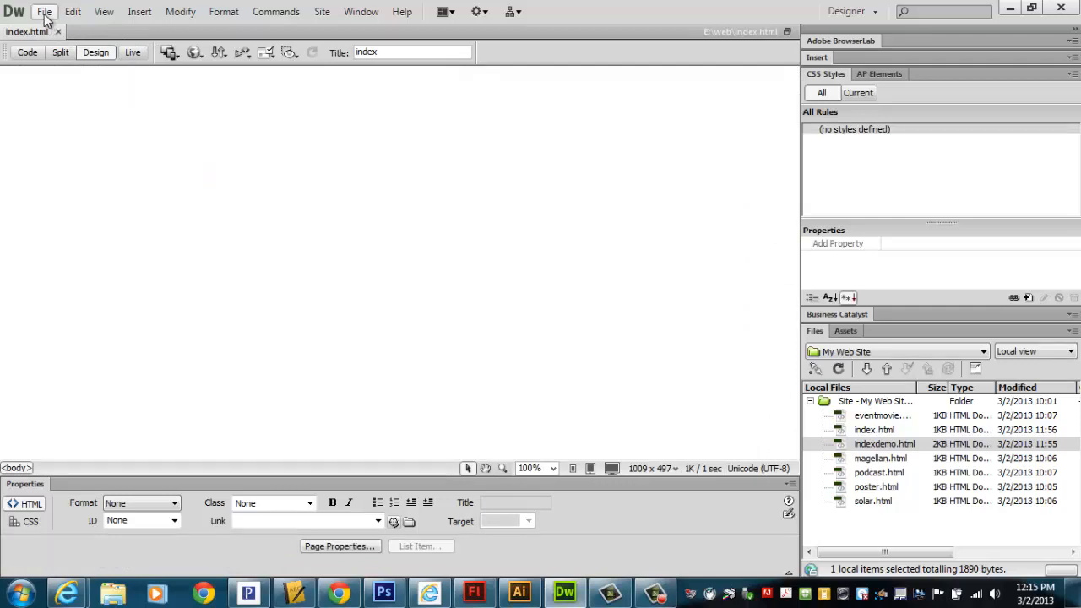
left_click(44, 13)
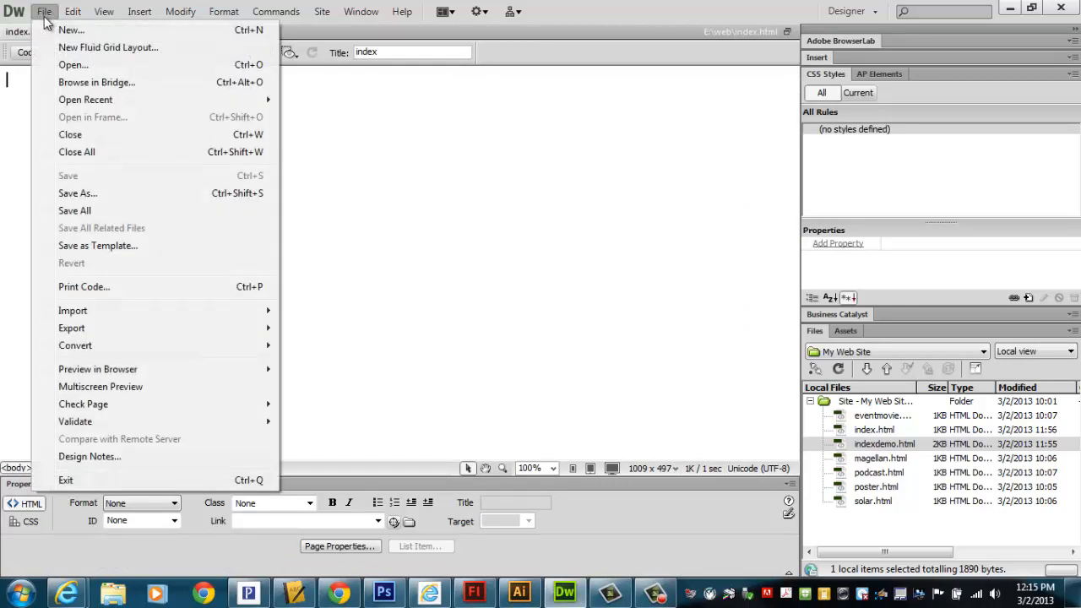
left_click(68, 481)
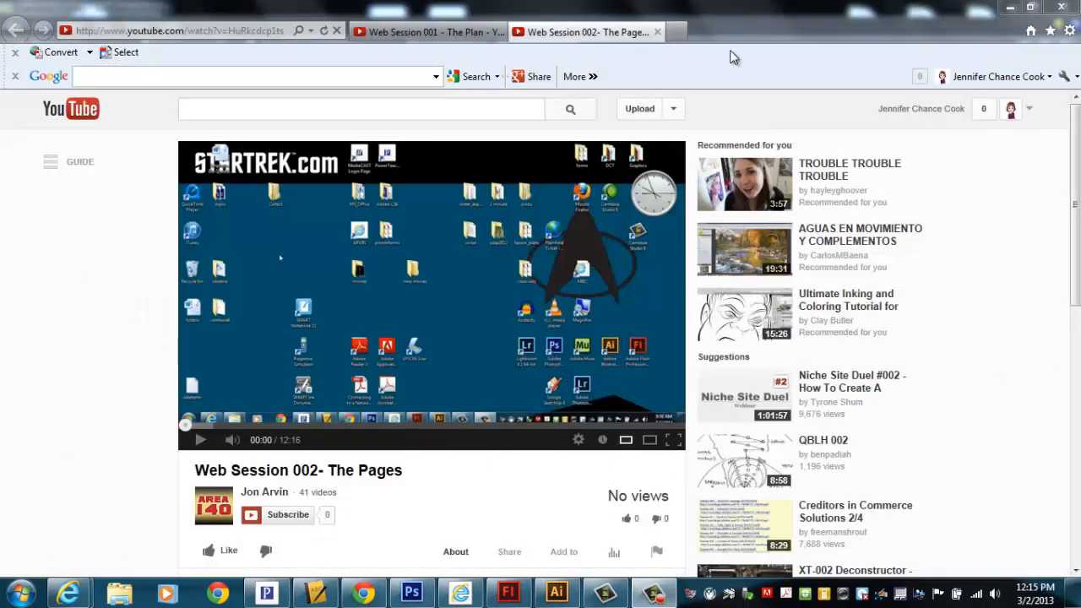
left_click(1062, 8)
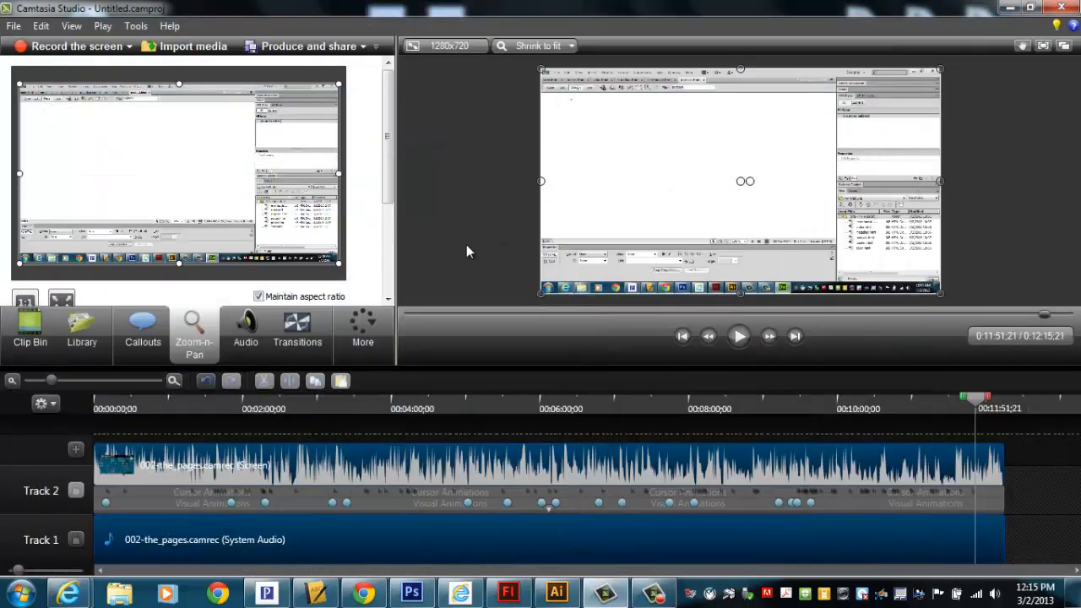
left_click(1014, 10)
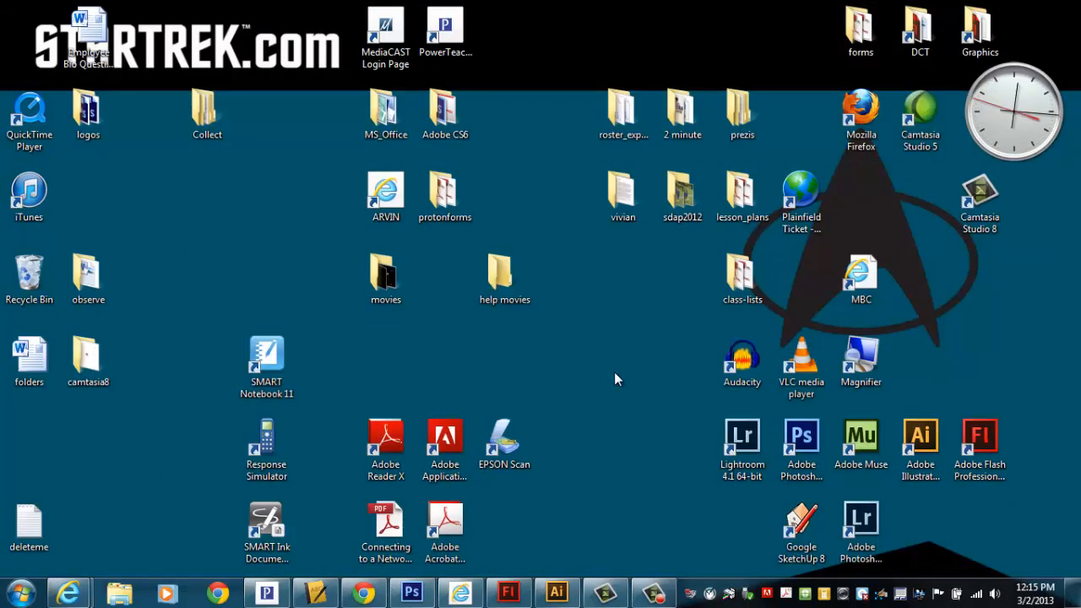
Launch Adobe Dreamweaver CS6 from the Adobe CS6 folder on the desktop.
left_click(439, 115)
double_click(439, 116)
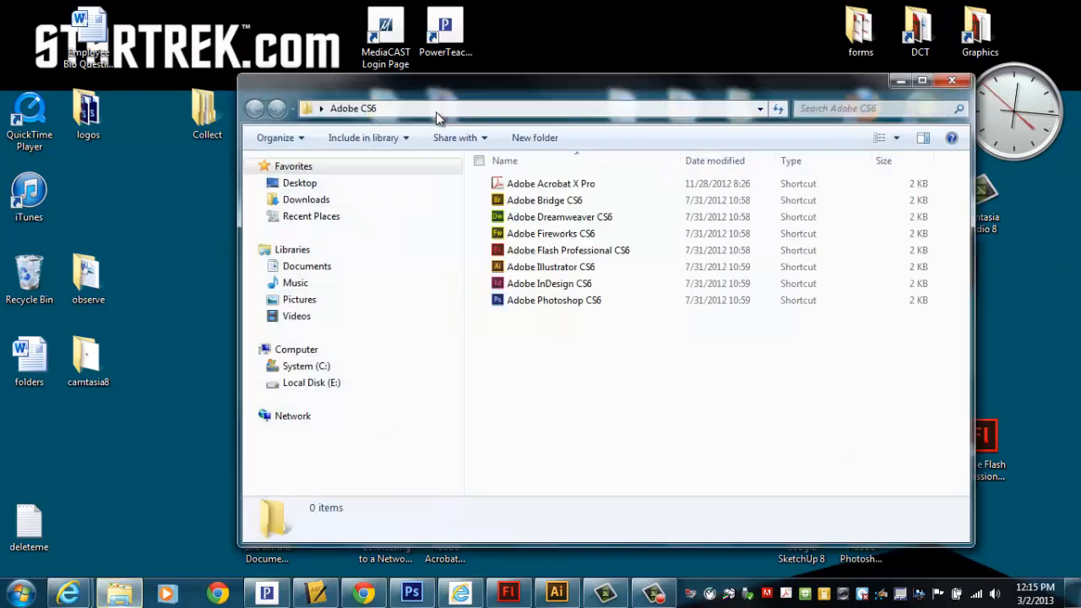
left_click_drag(476, 87, 374, 39)
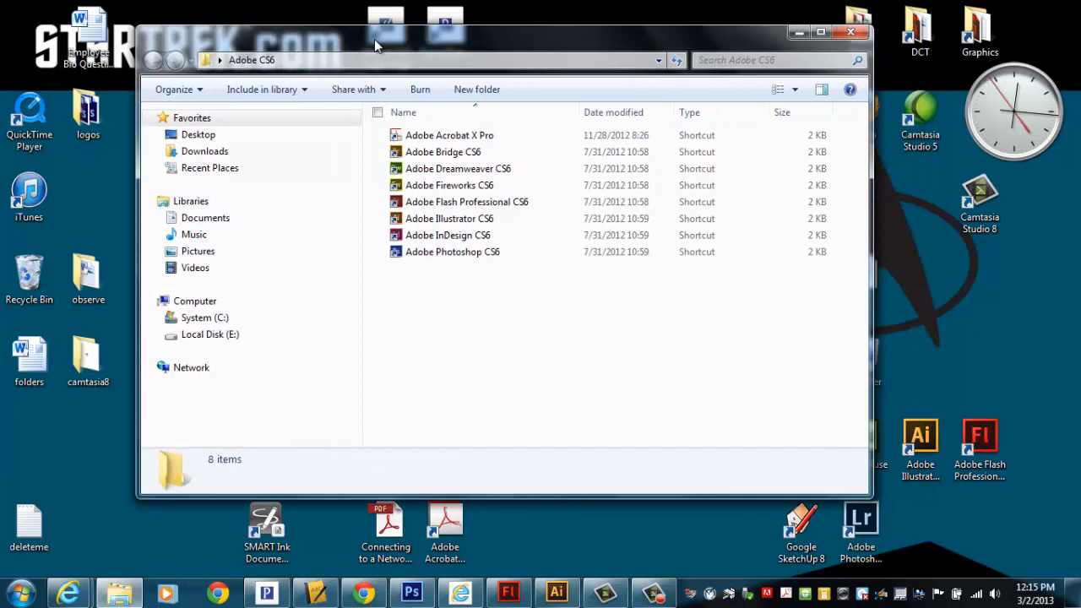
left_click(448, 174)
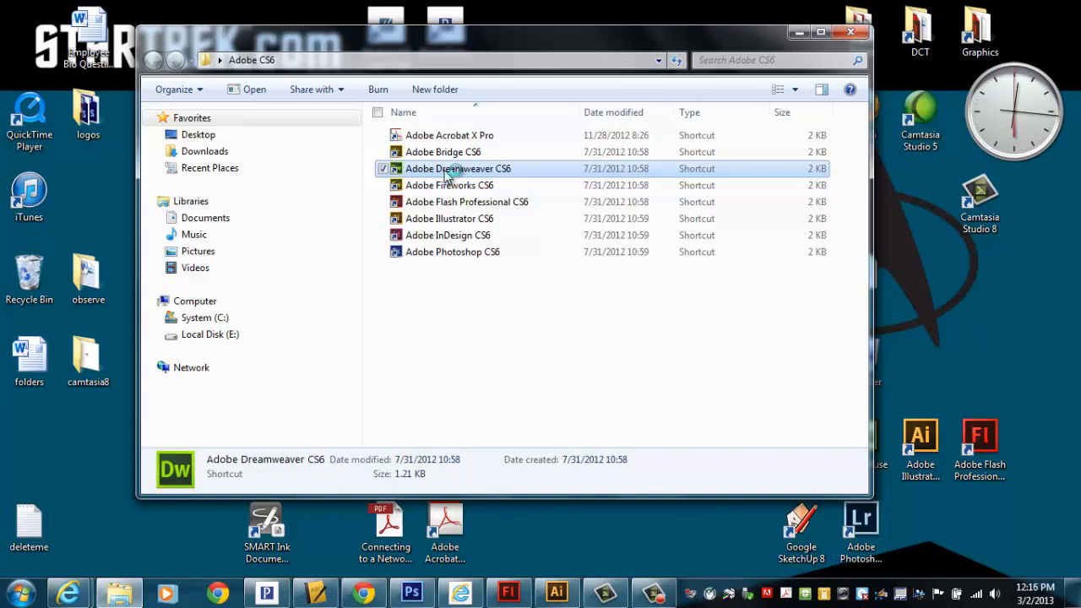
double_click(446, 173)
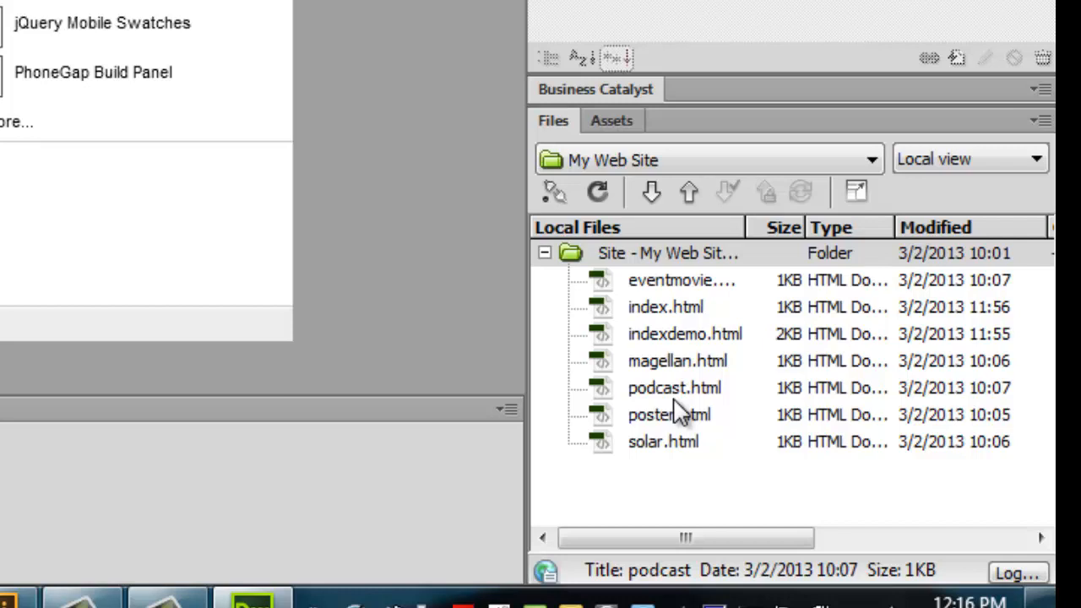
Open index.html from the My Web Site local files for editing.
left_click(653, 256)
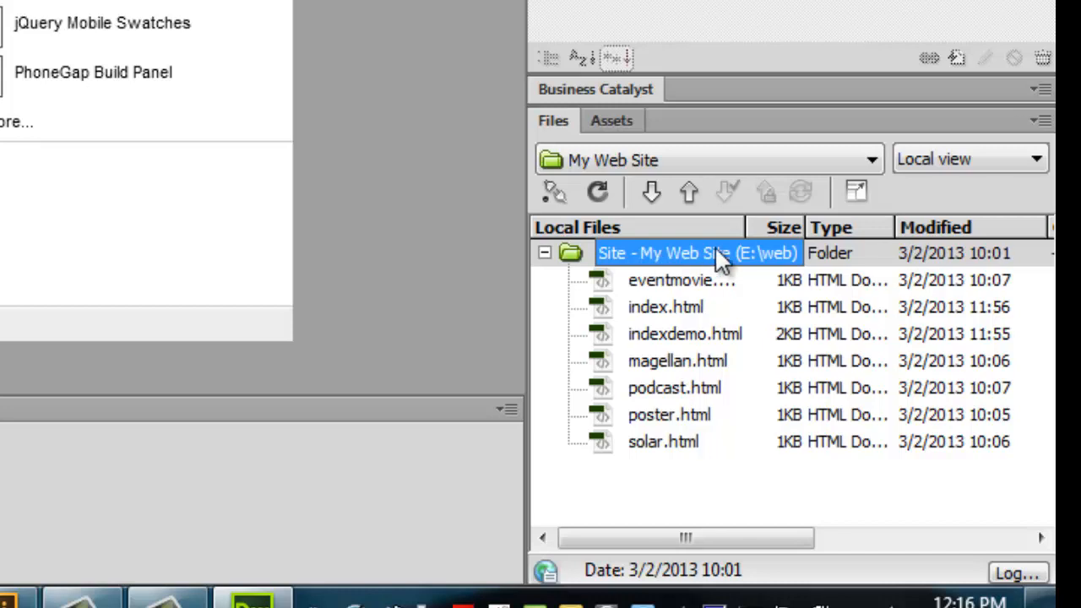
left_click(658, 306)
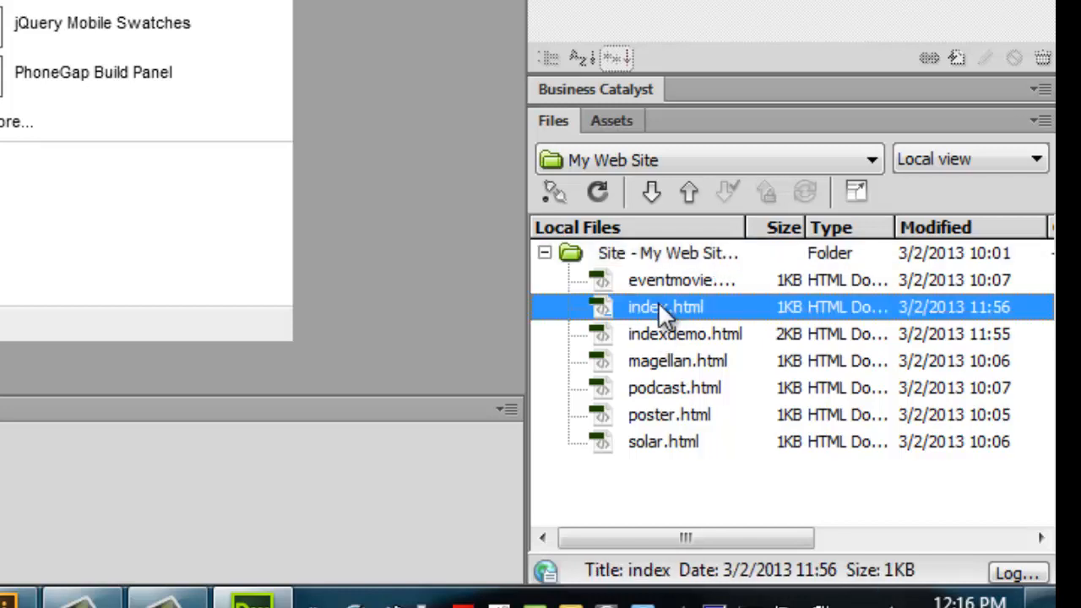
double_click(607, 309)
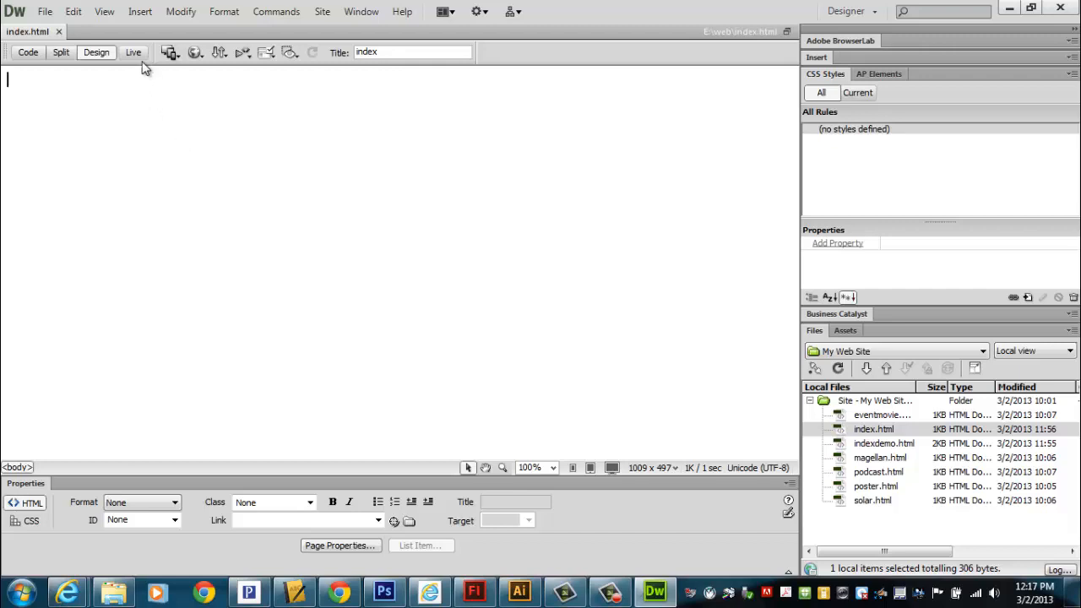
Insert a table with 3 rows, 2 columns, a width of 85 percent and a border thickness of 1 pixel.
left_click(140, 11)
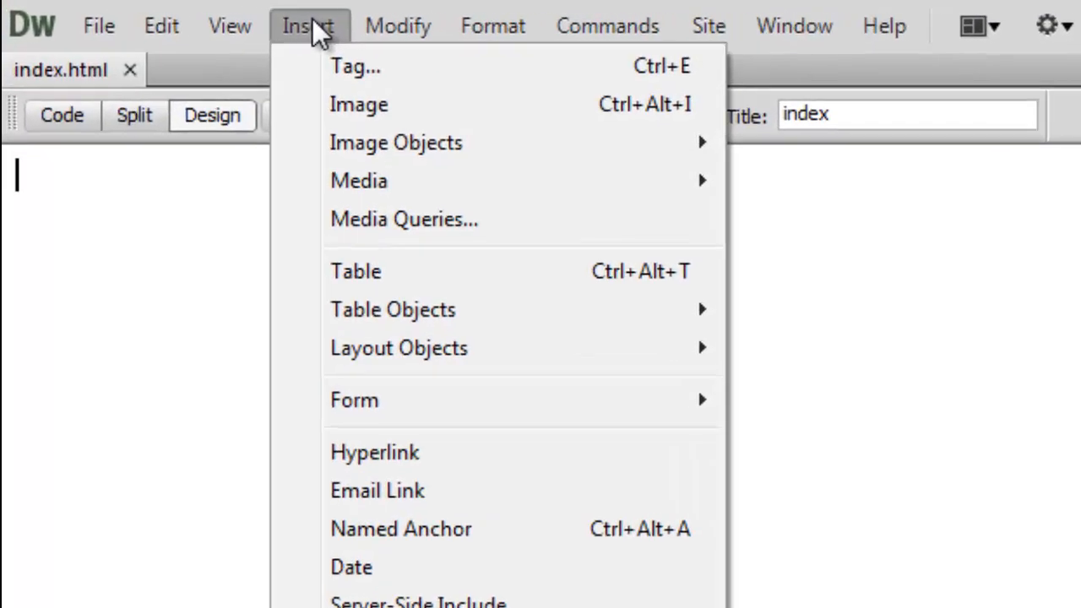
left_click(399, 279)
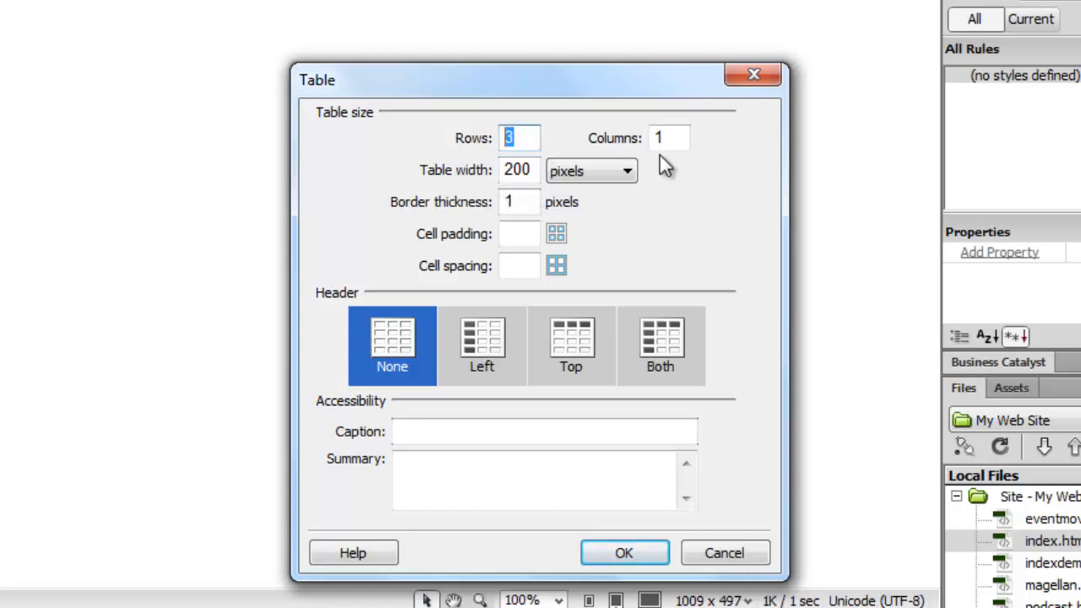
left_click_drag(667, 139, 625, 143)
type("2")
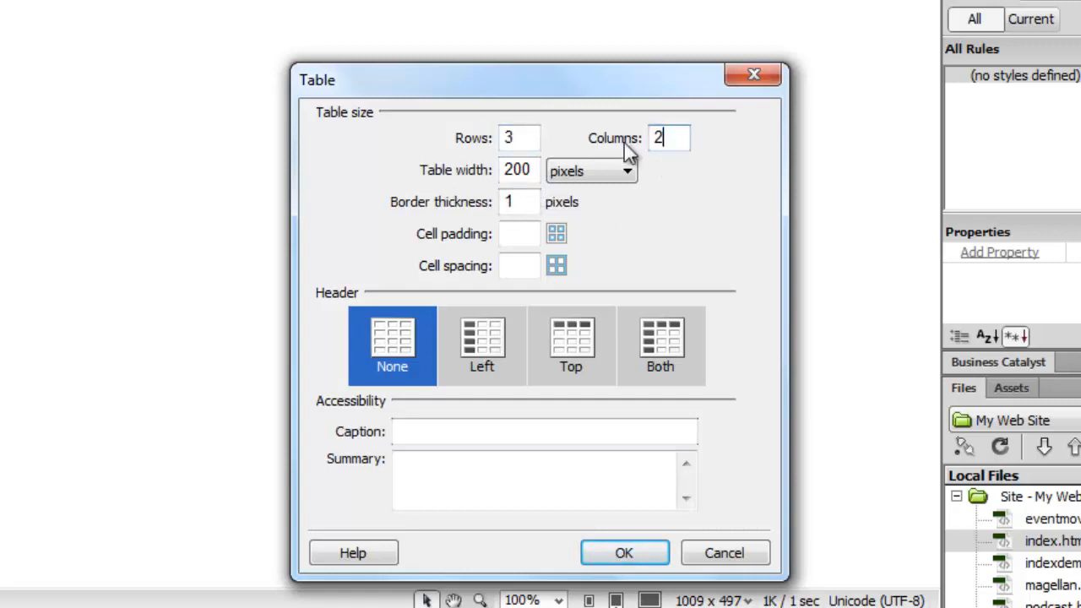
left_click(579, 172)
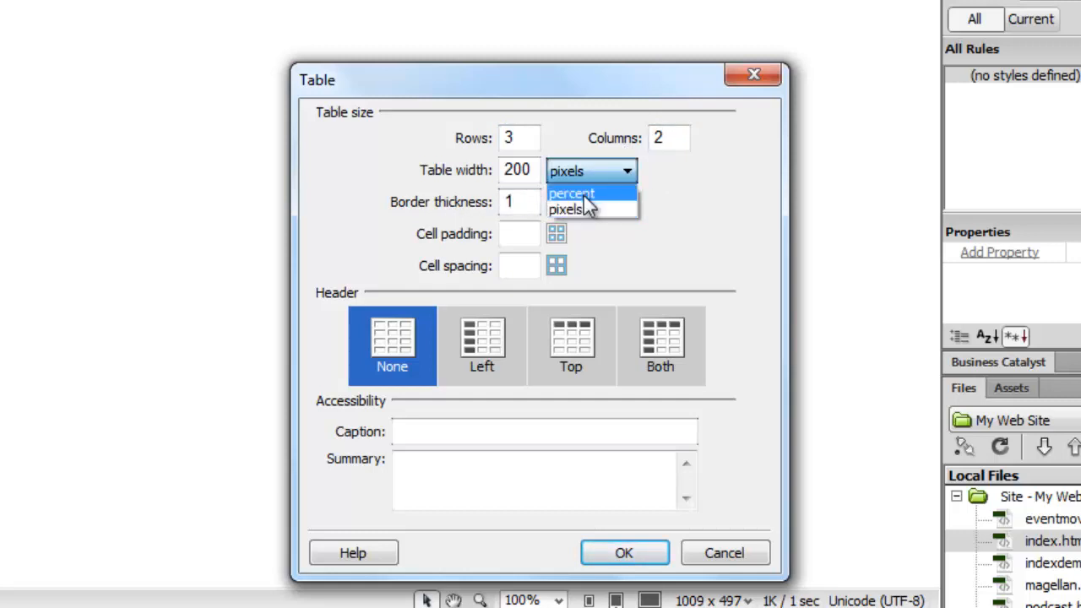
left_click(584, 195)
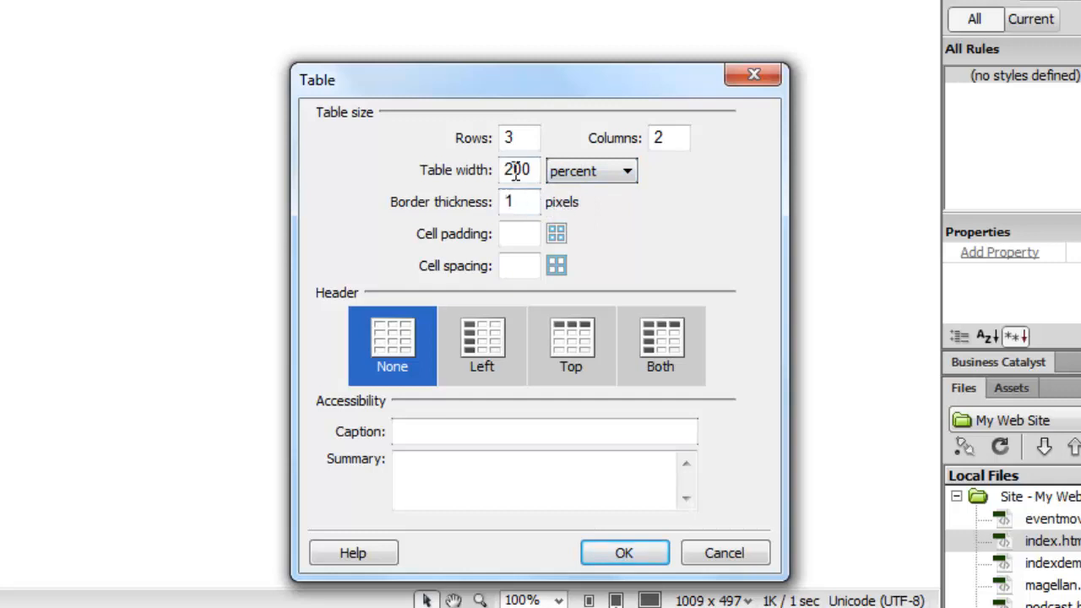
left_click_drag(537, 169, 446, 163)
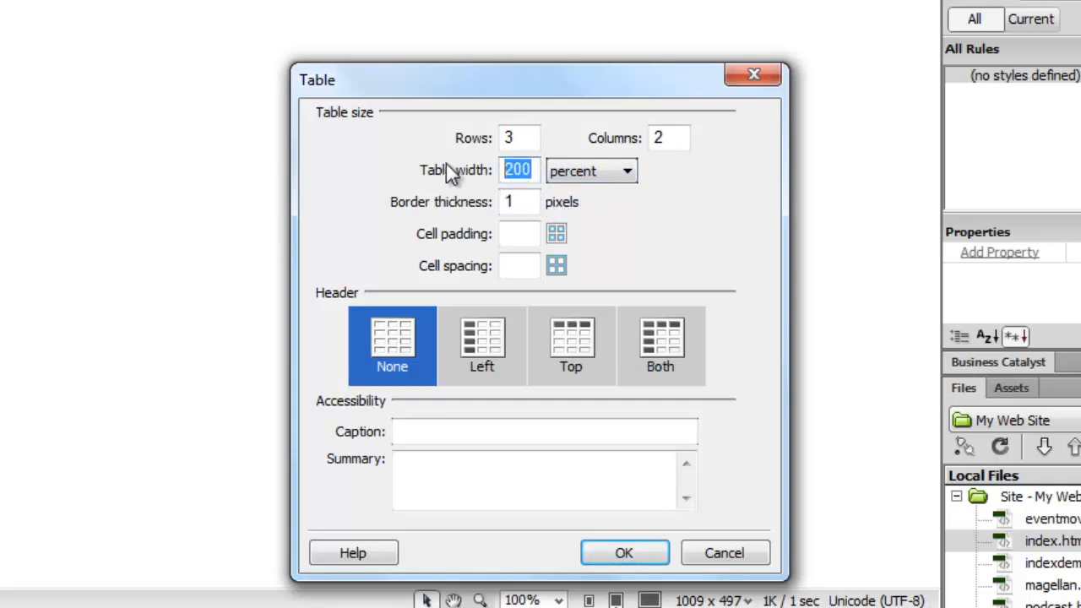
type("85")
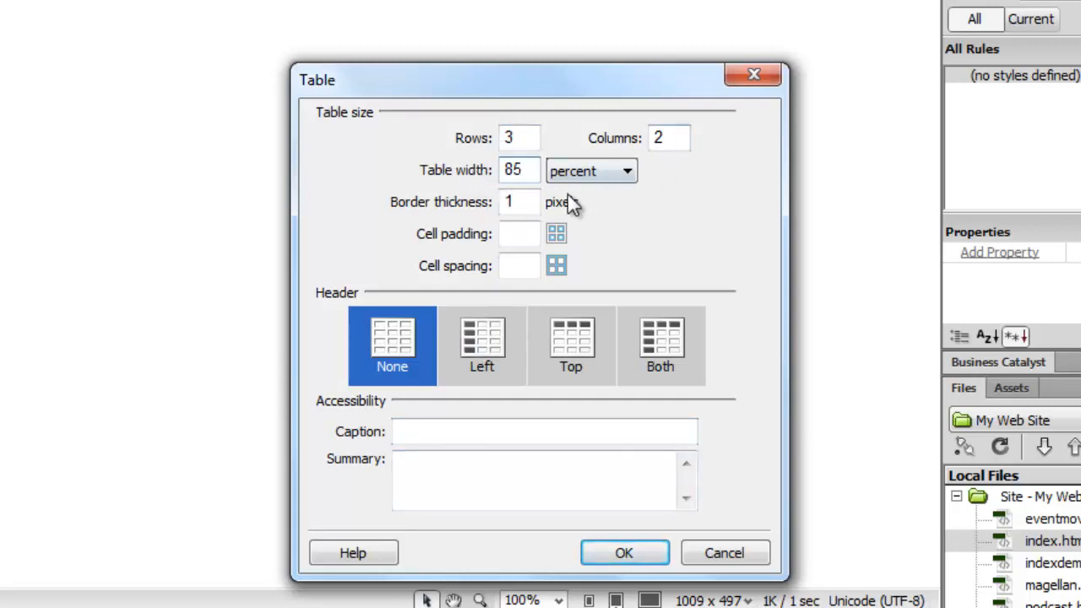
left_click(591, 173)
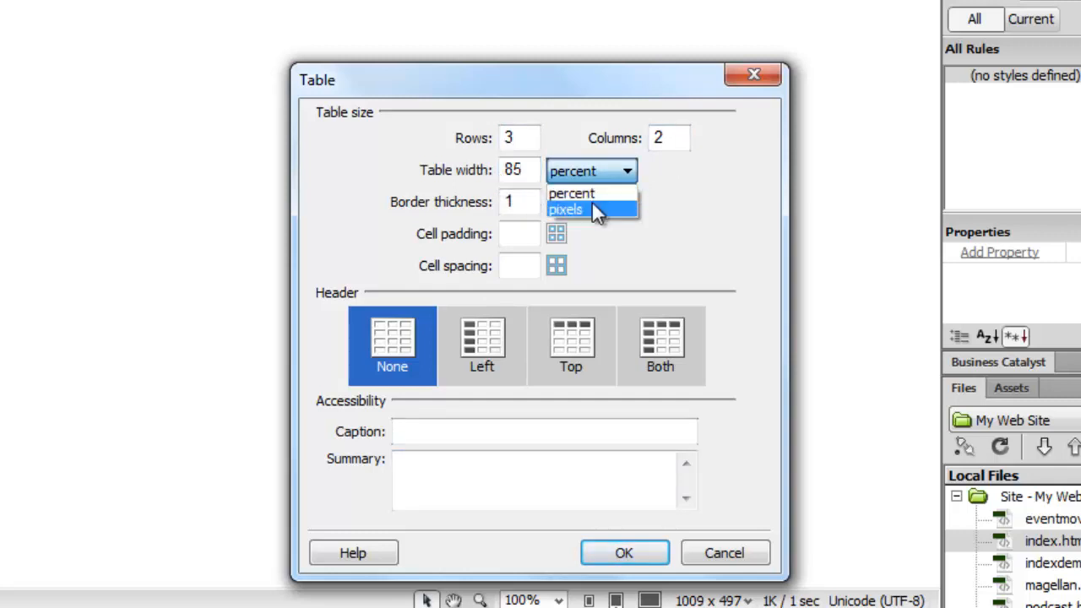
left_click(597, 193)
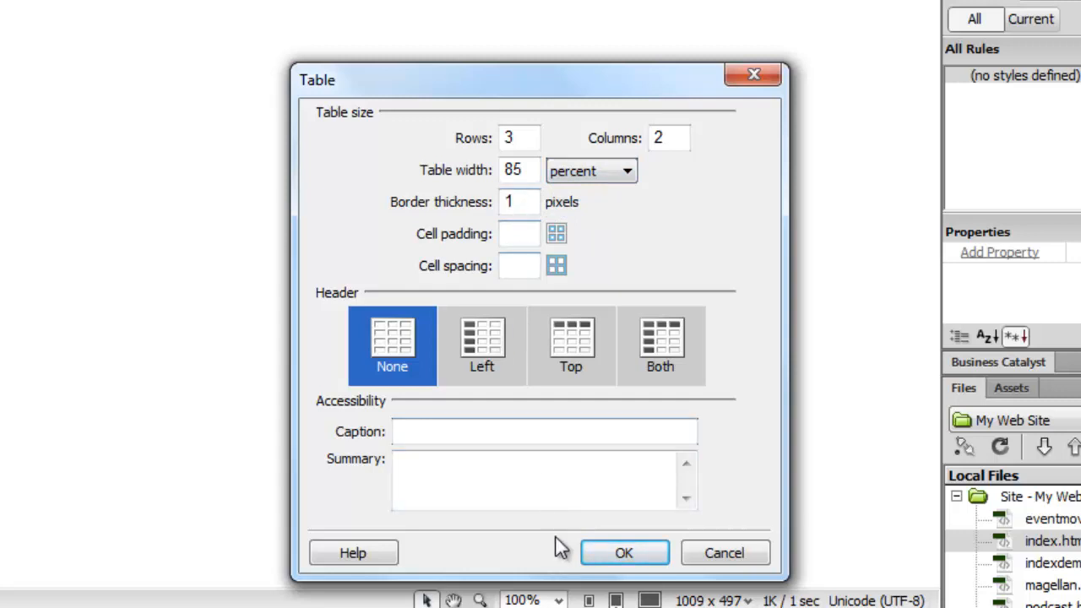
left_click(625, 553)
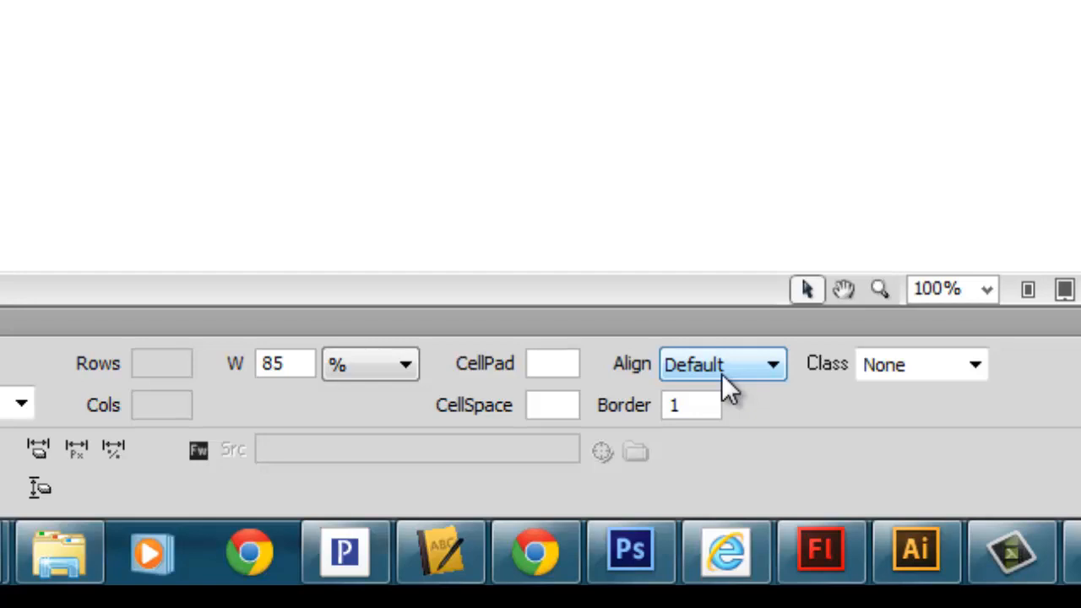
Set the new table's alignment to Center.
left_click(722, 376)
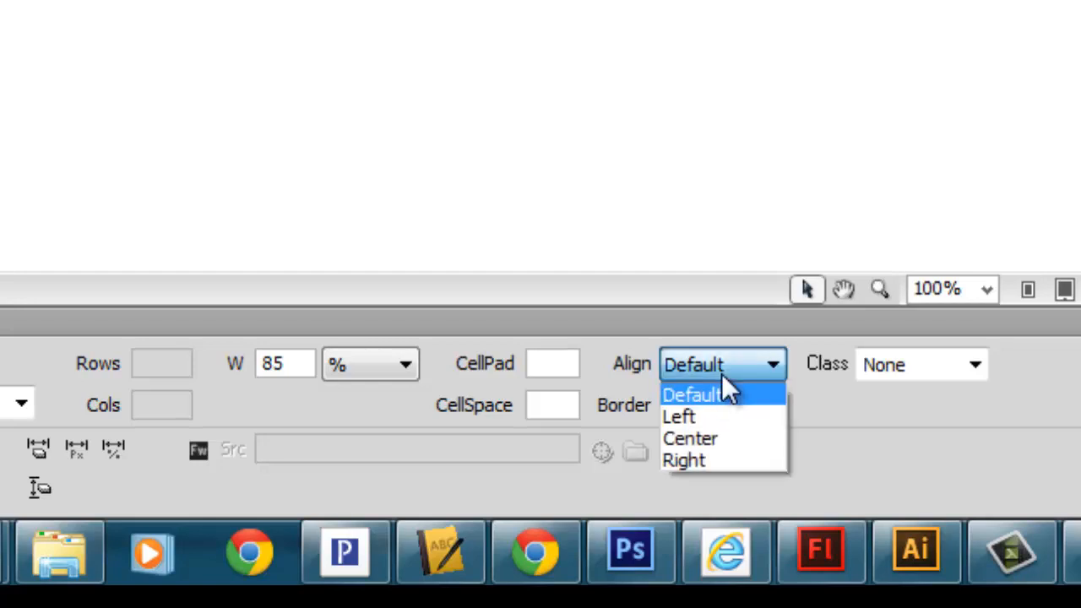
left_click(711, 438)
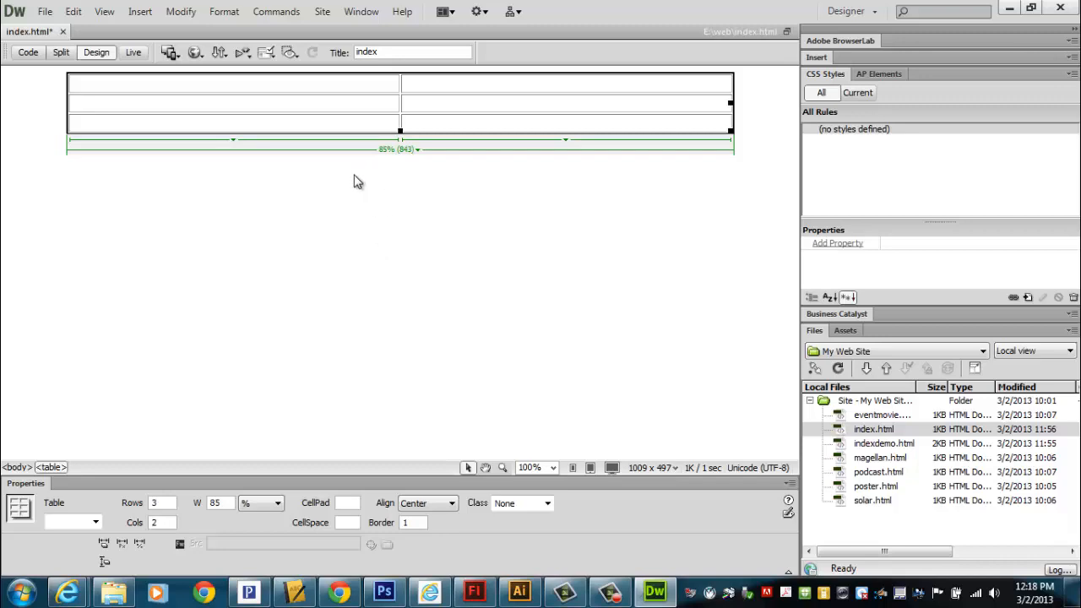
Merge the two cells of the table's first row into one, and do the same for the second row.
left_click(369, 85)
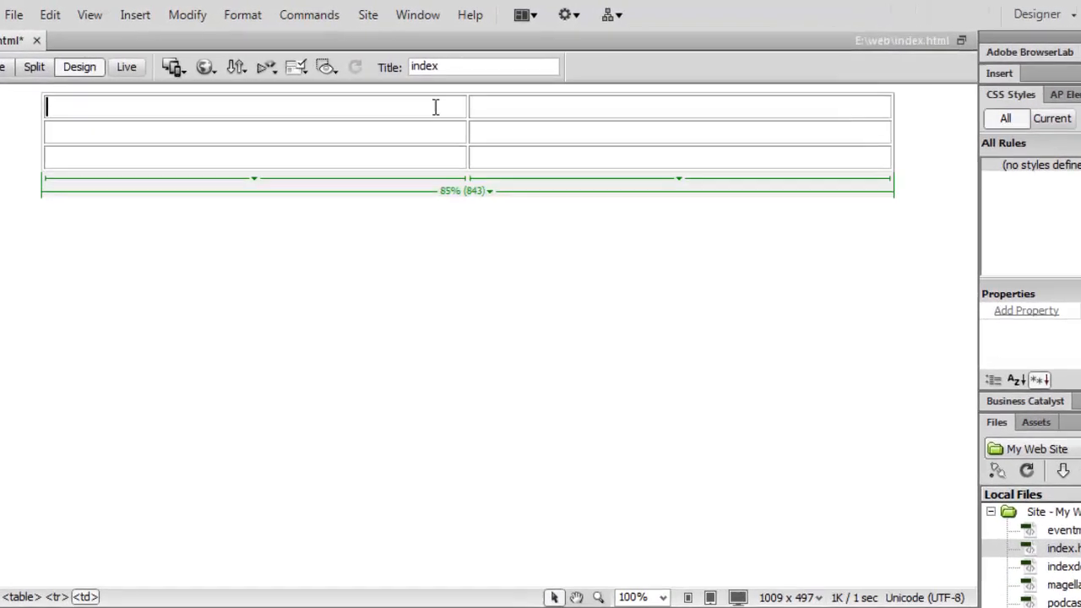
left_click_drag(451, 105, 519, 110)
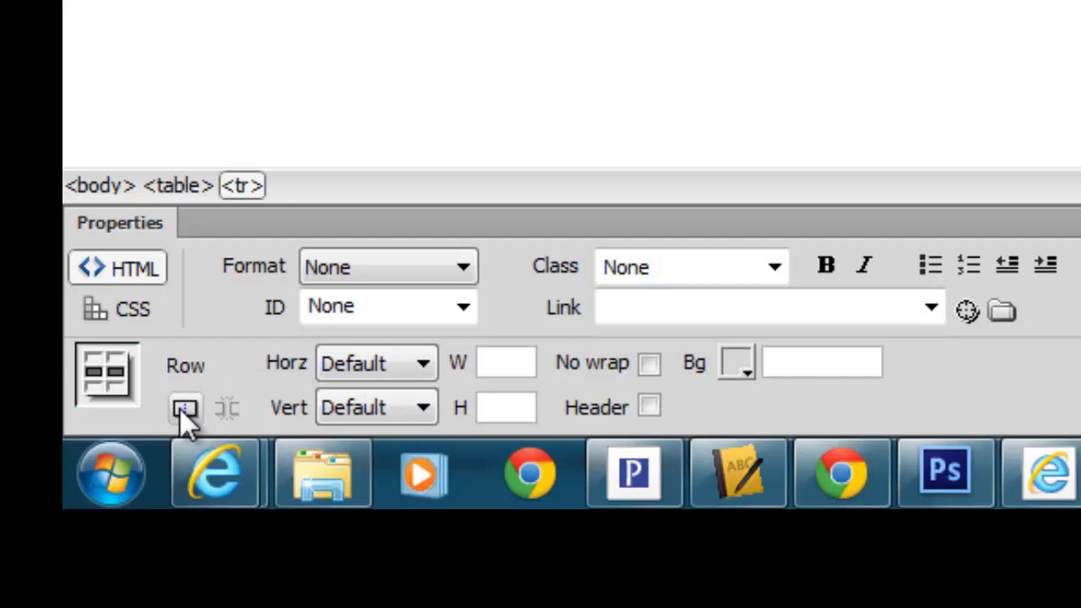
left_click(180, 409)
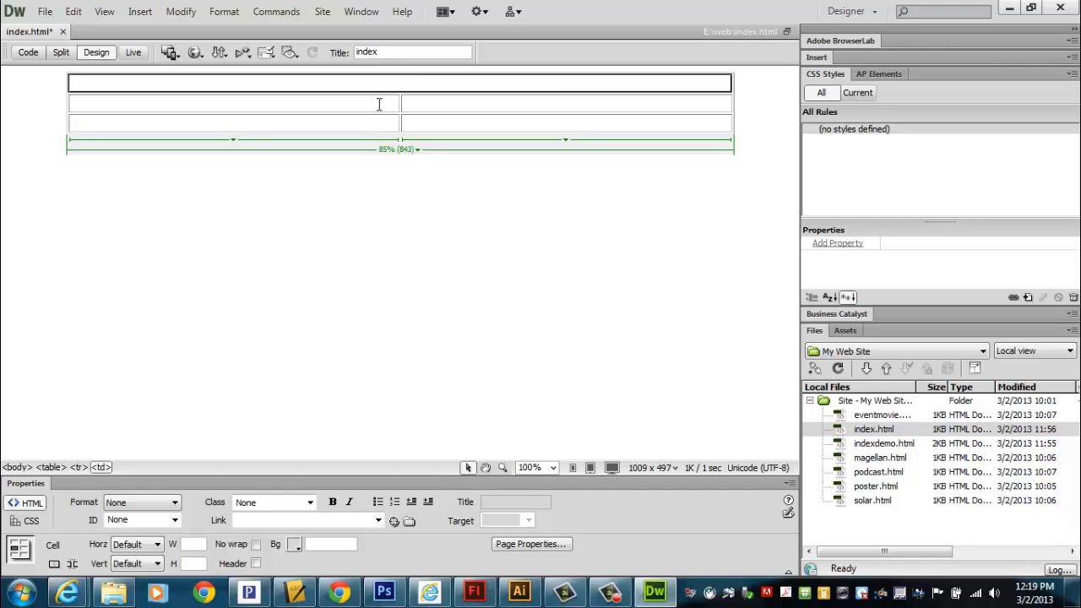
left_click(379, 104)
left_click_drag(381, 104, 445, 112)
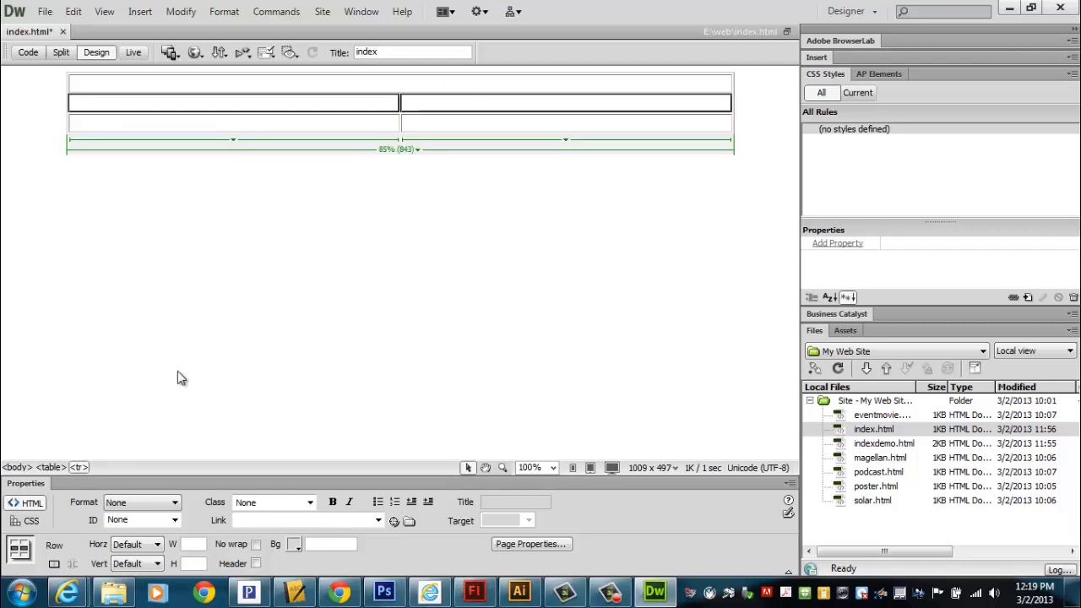
left_click(56, 563)
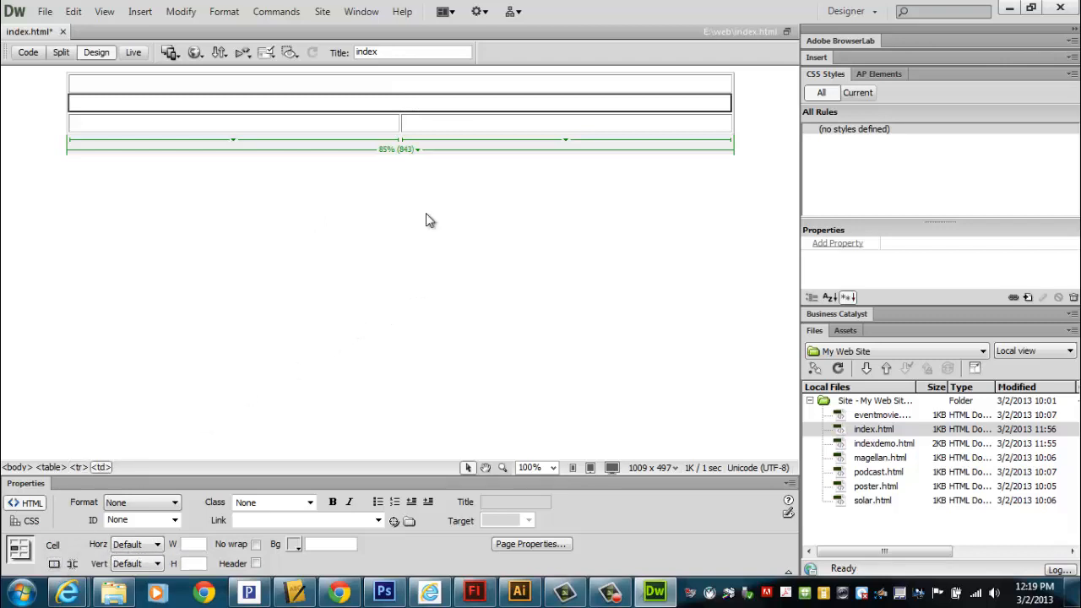
left_click(407, 83)
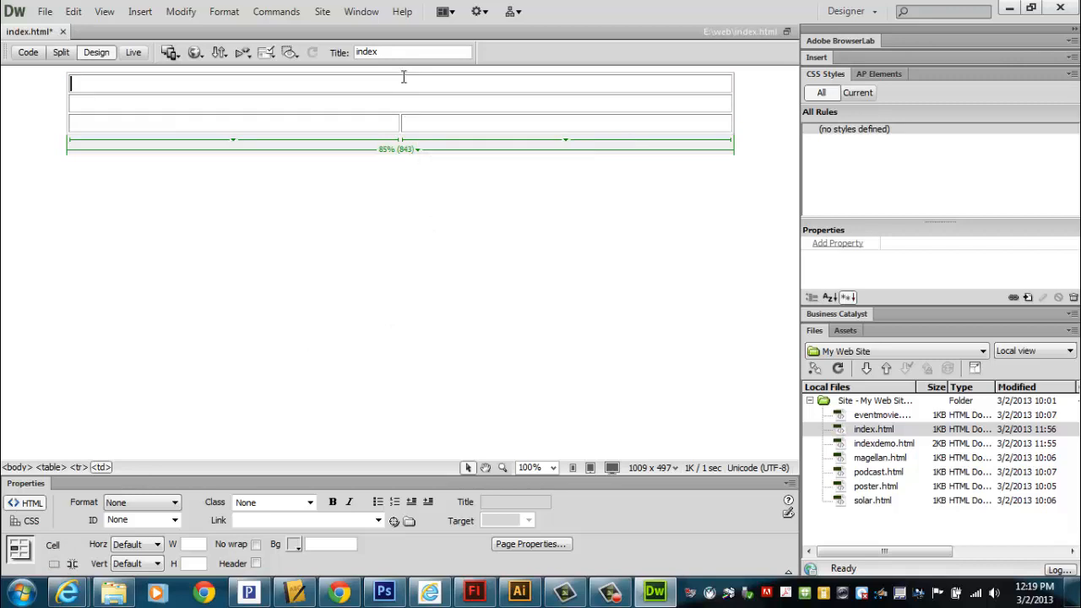
left_click(408, 105)
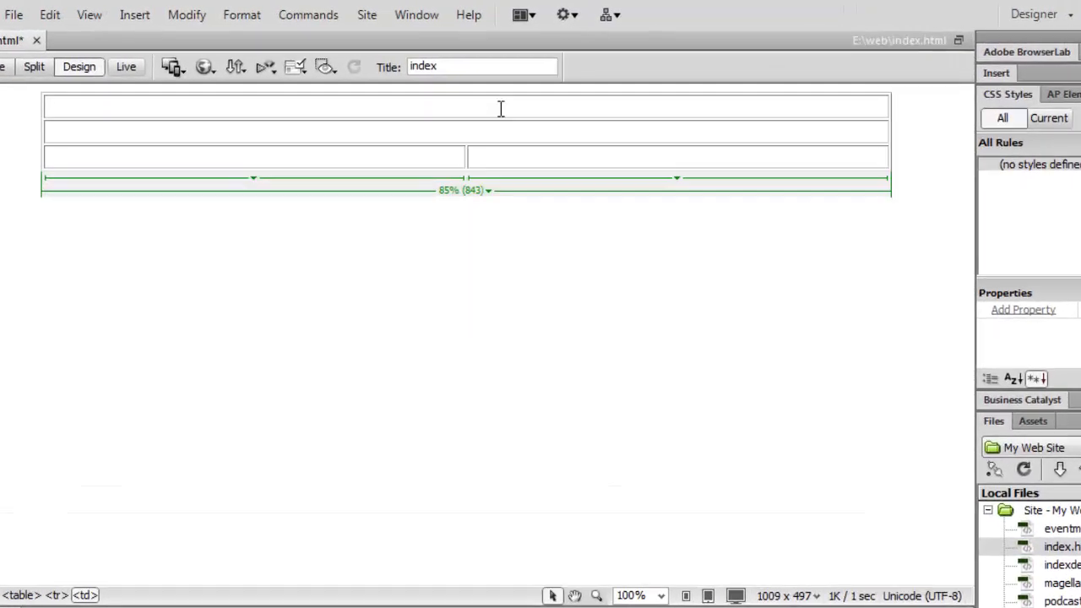
Enter the site title in the table's first row as the author's name in possessive form followed by "Web Site".
type("Mr. A")
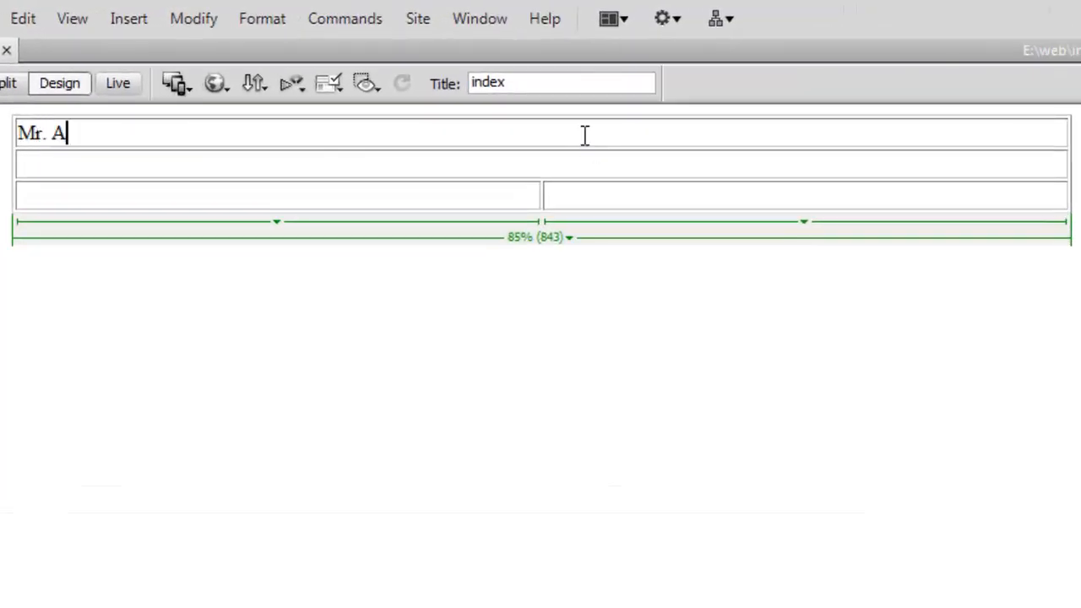
type("rvin's")
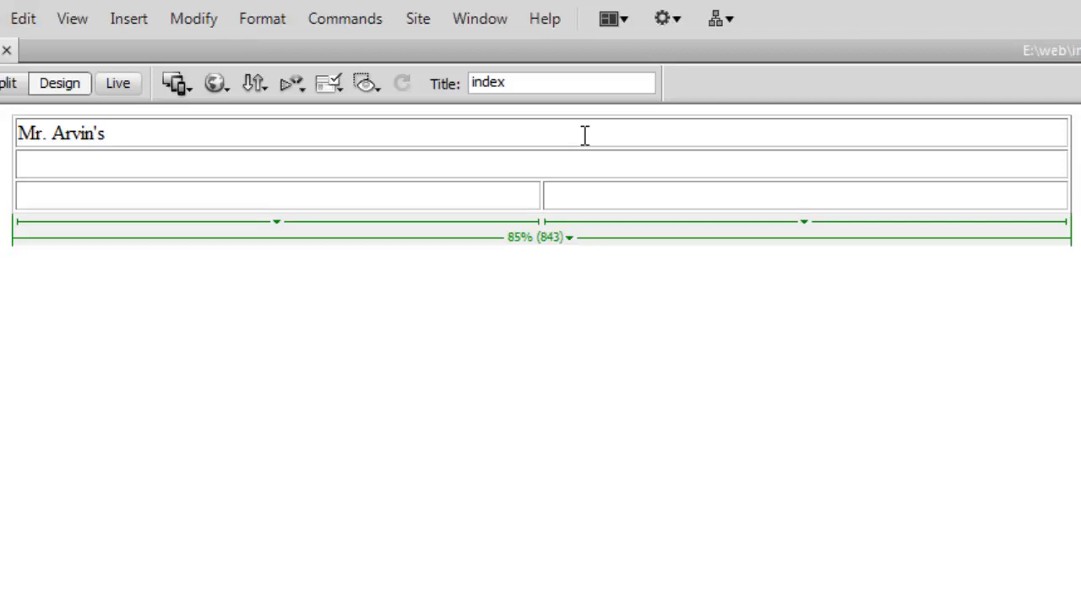
type("Web Stie")
key("BackSpace")
key("BackSpace")
key("BackSpace")
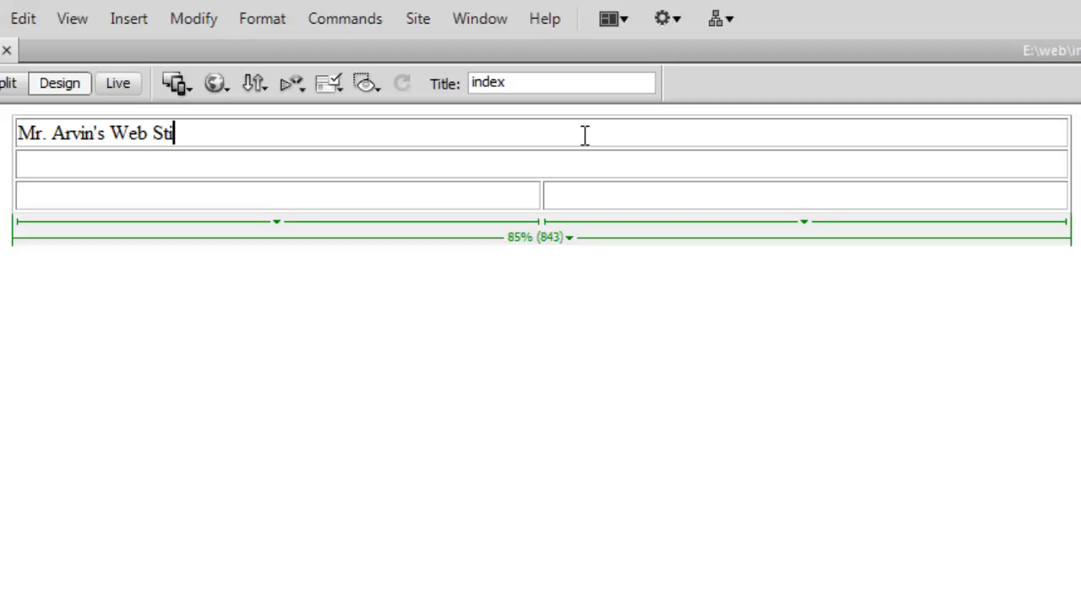
type("ite")
Enter the byline "site design and all pages by" followed by the author's title and initial in the second row.
left_click(542, 164)
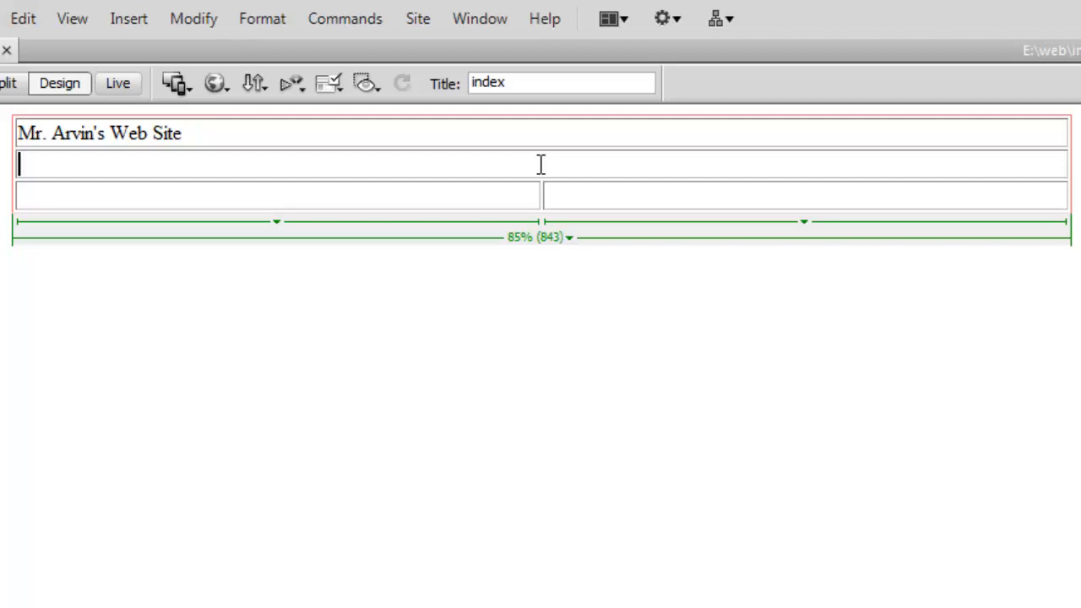
type("site de")
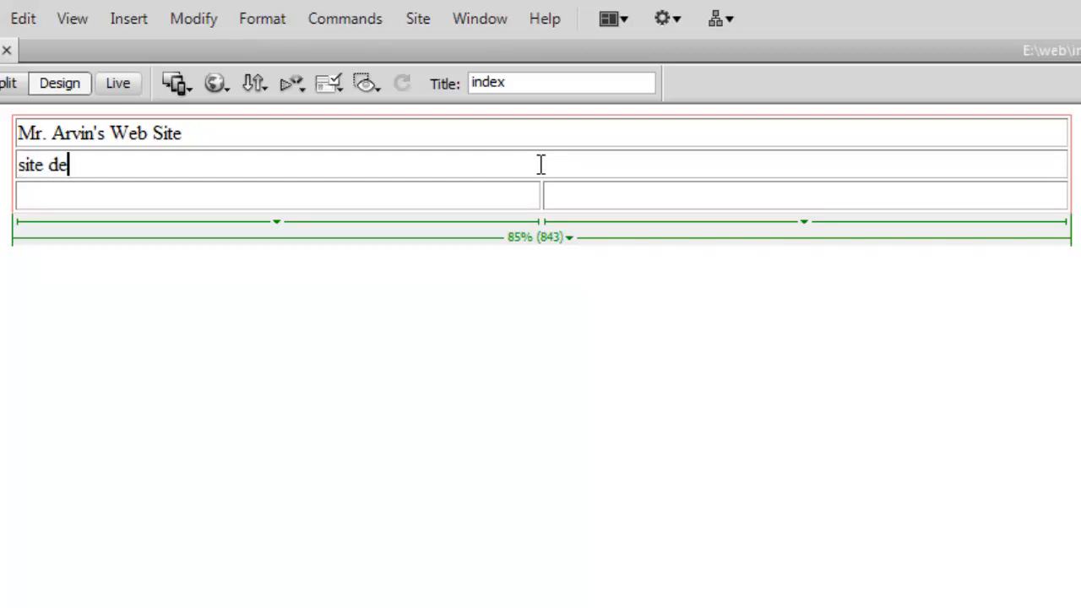
type("sign and ")
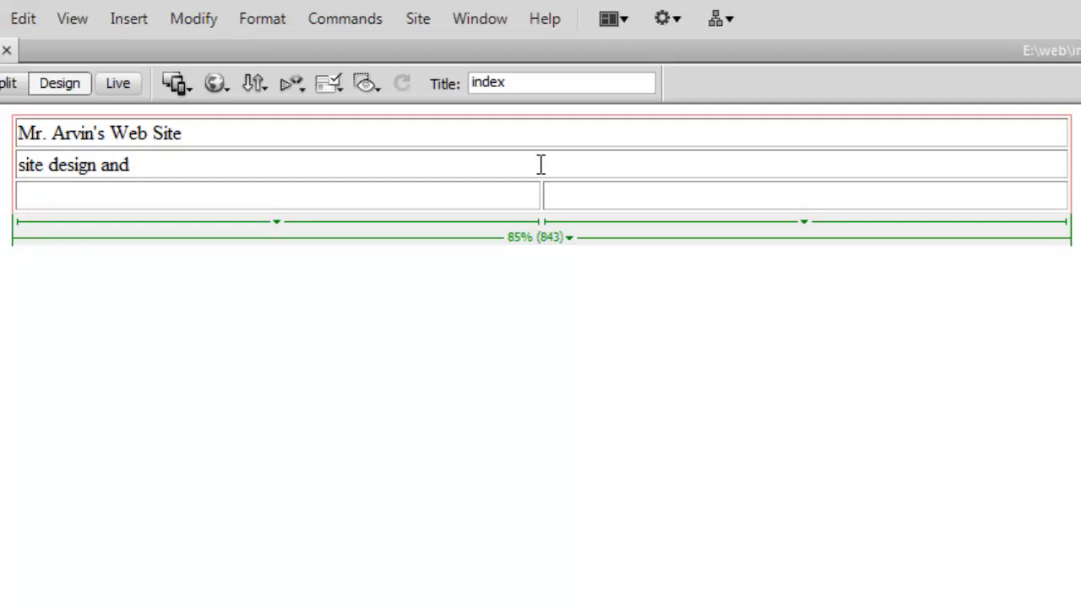
type("all pages by")
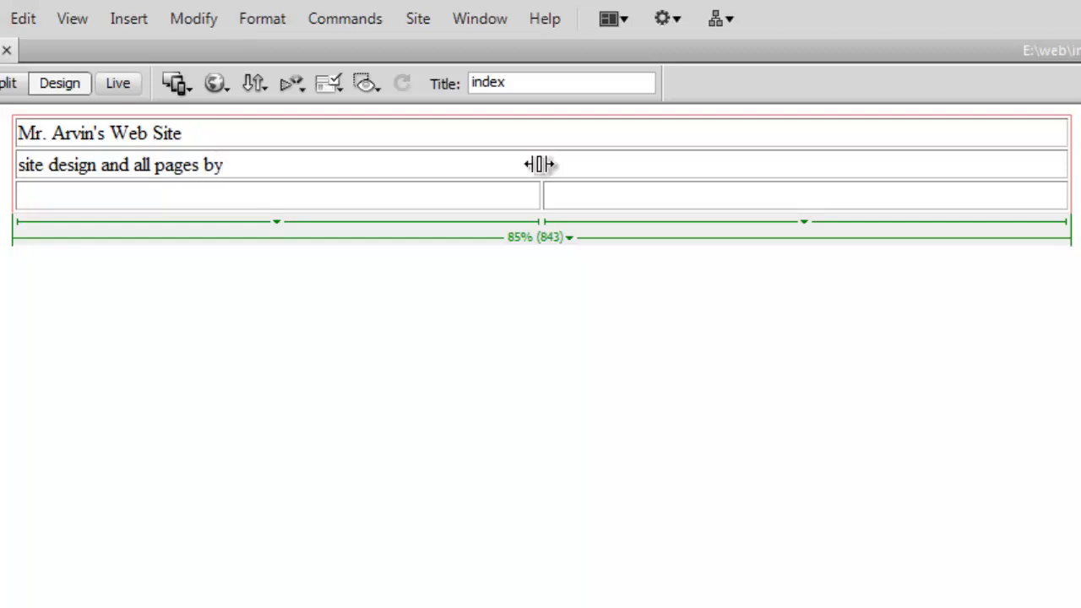
type(" Mr. Arvin")
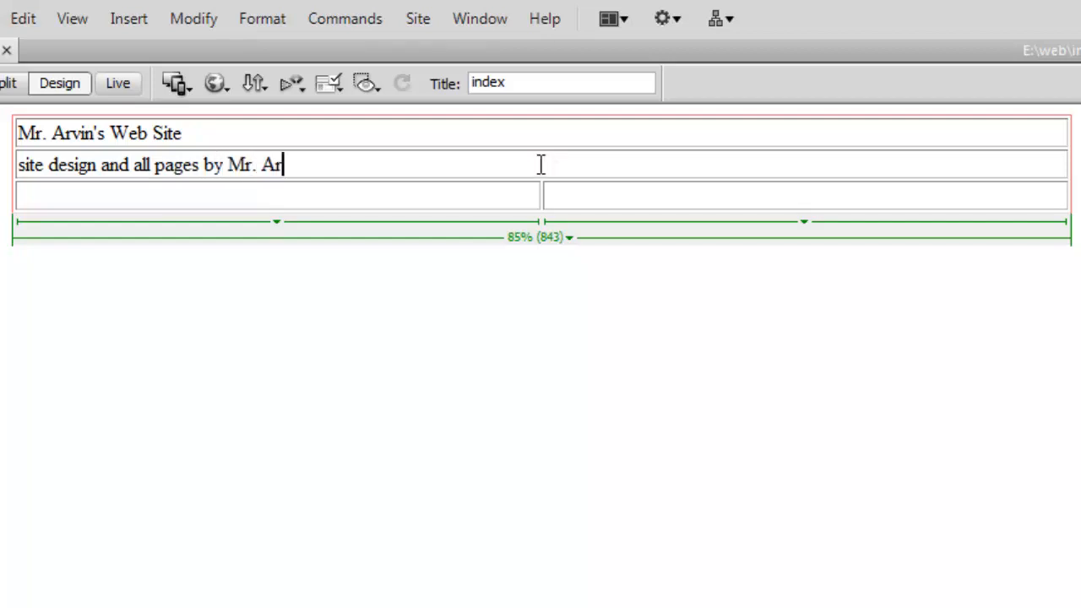
key("BackSpace")
key("BackSpace")
key("BackSpace")
key("BackSpace")
Rewrite the author's title and initial at the end of the byline in lowercase, ending with a period.
left_click(430, 205)
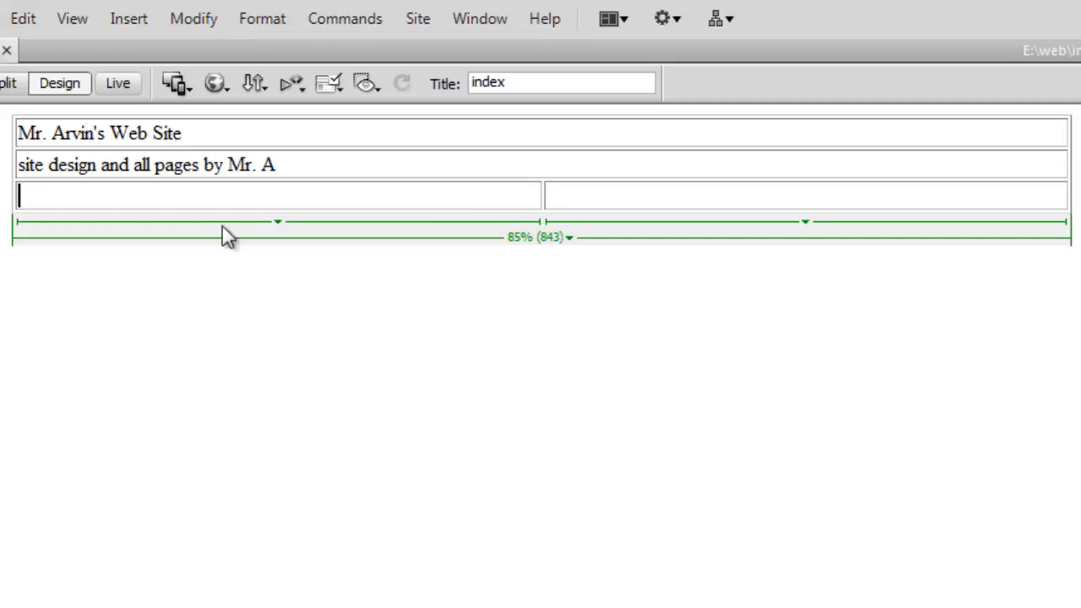
left_click(312, 150)
left_click(307, 168)
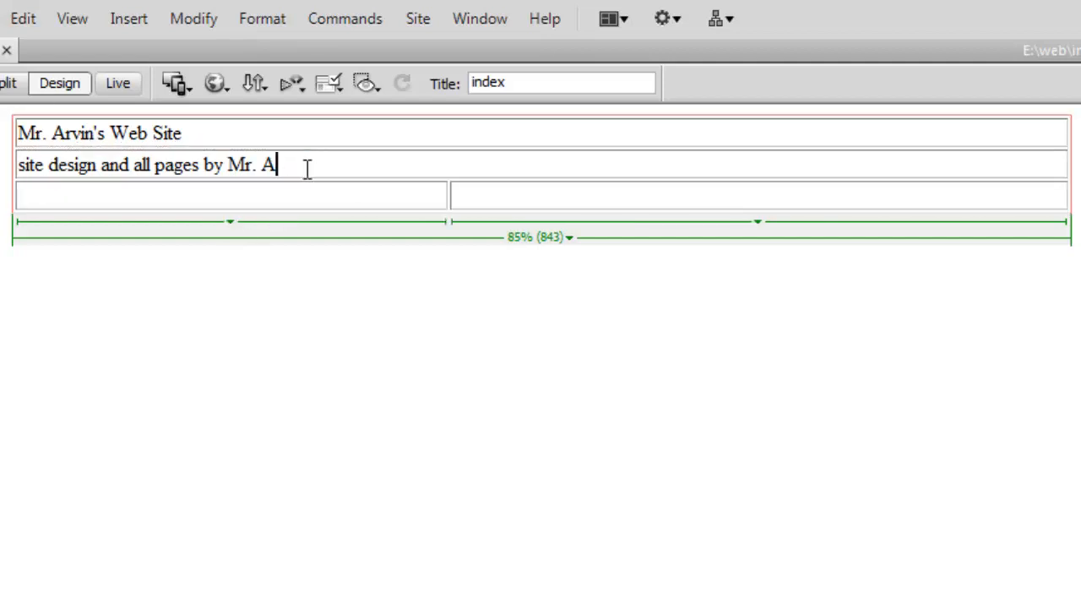
key("BackSpace")
key("BackSpace")
key("BackSpace")
key("BackSpace")
key("BackSpace")
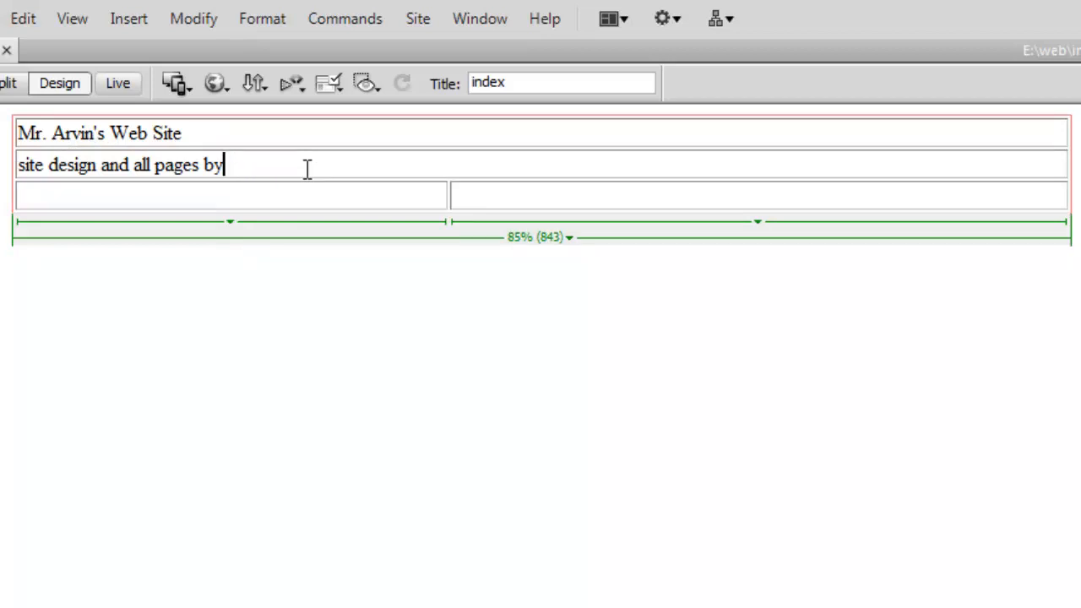
type("mr. a.")
Widen the left column of the third row to about 69 percent of the table, leaving about 31 percent for the right column.
left_click(258, 200)
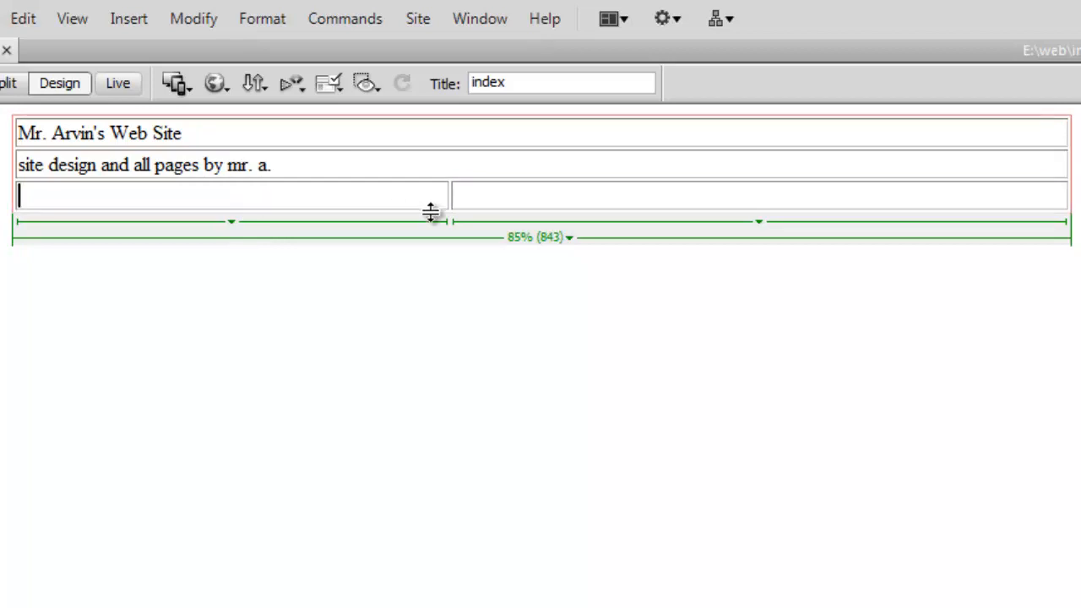
left_click_drag(446, 203, 740, 203)
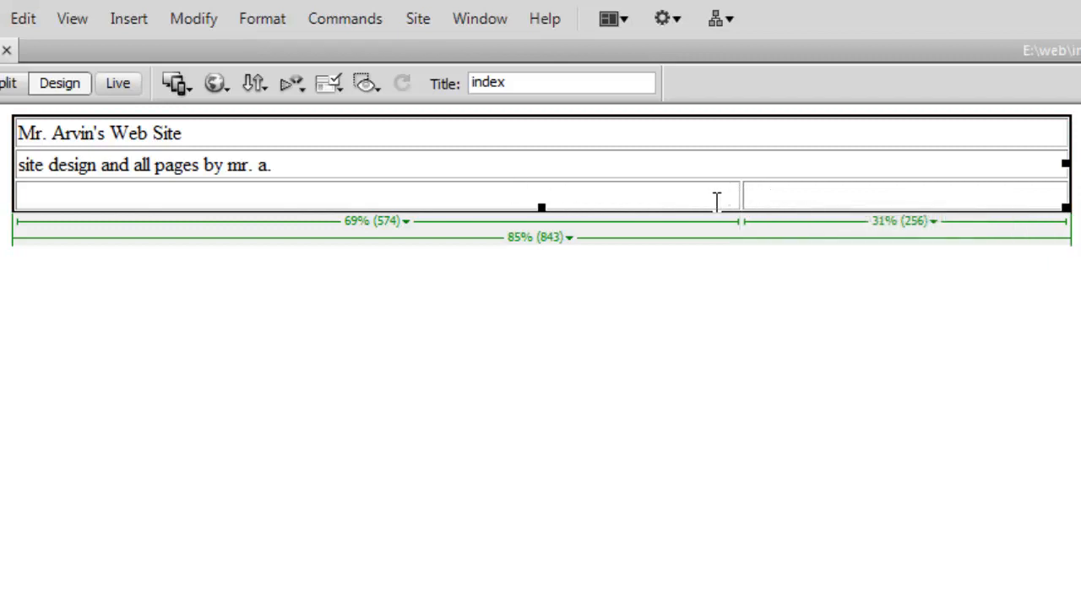
Start the introduction in the third row's left cell with "In Digital Tools we design all kinds of thing to communicate".
left_click(126, 189)
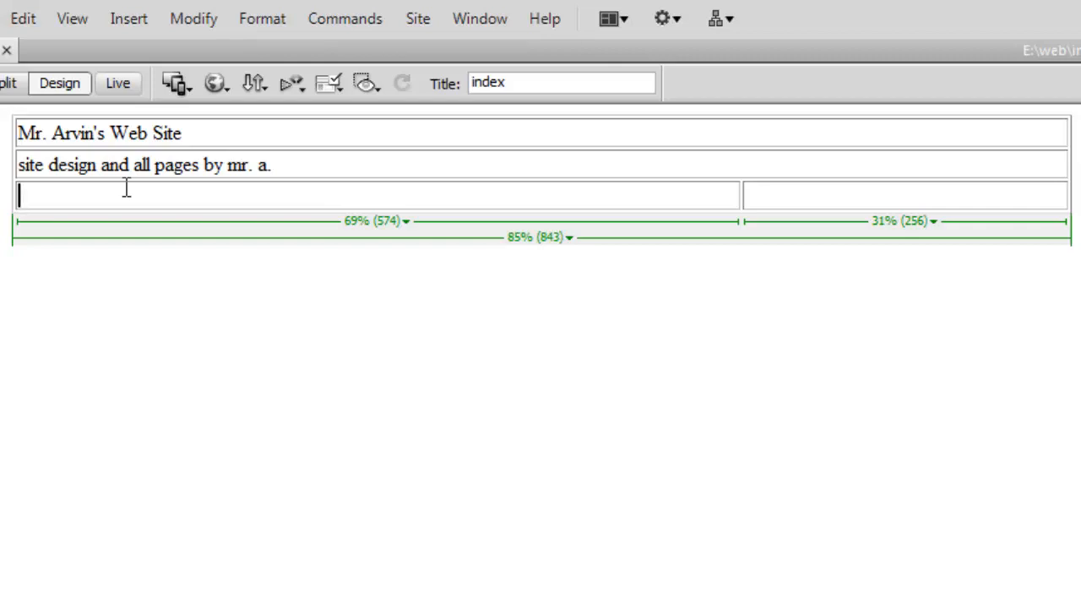
type("In Digit")
key("BackSpace")
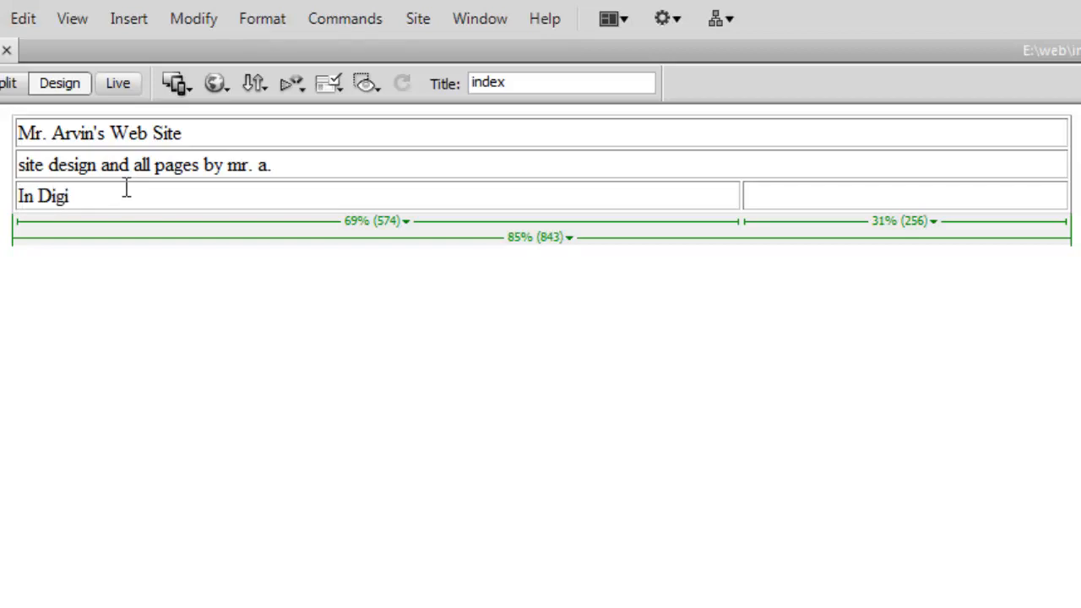
type("tal")
key("Return")
type("T")
key("BackSpace")
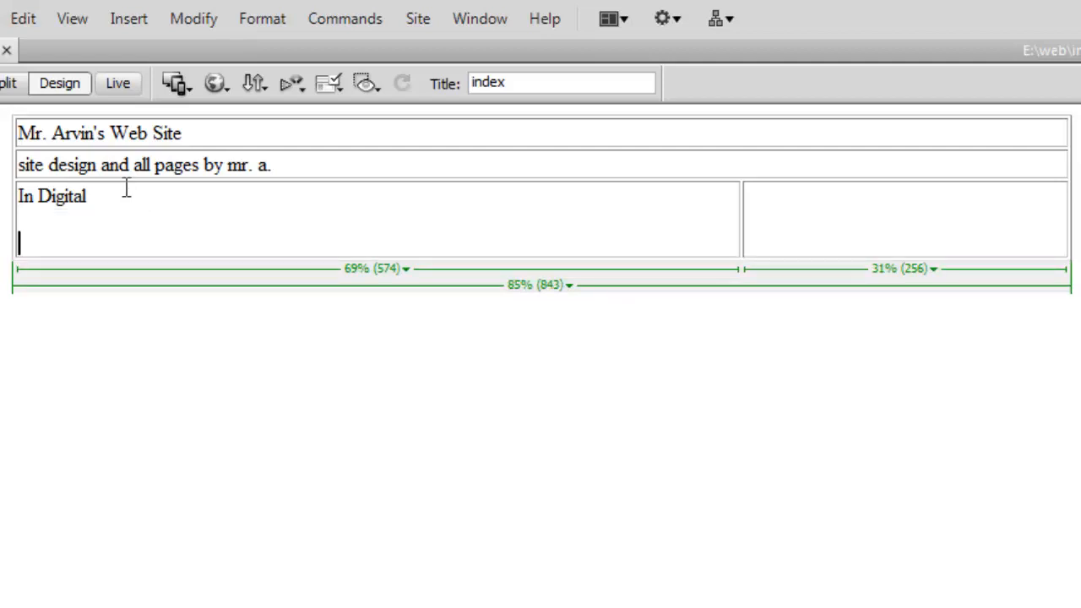
key("BackSpace")
type("T")
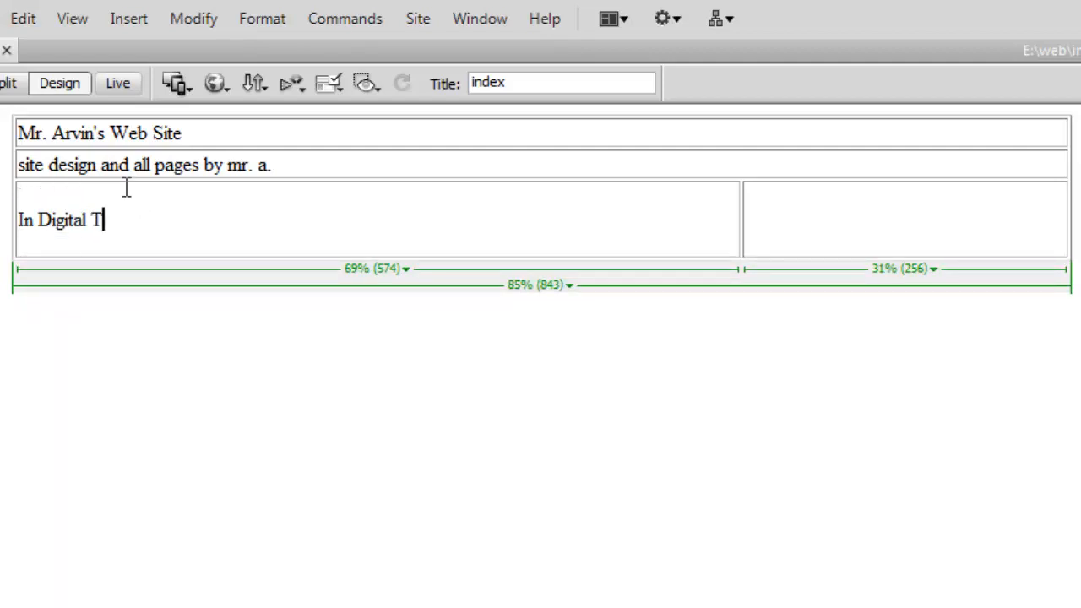
type("ools we design ")
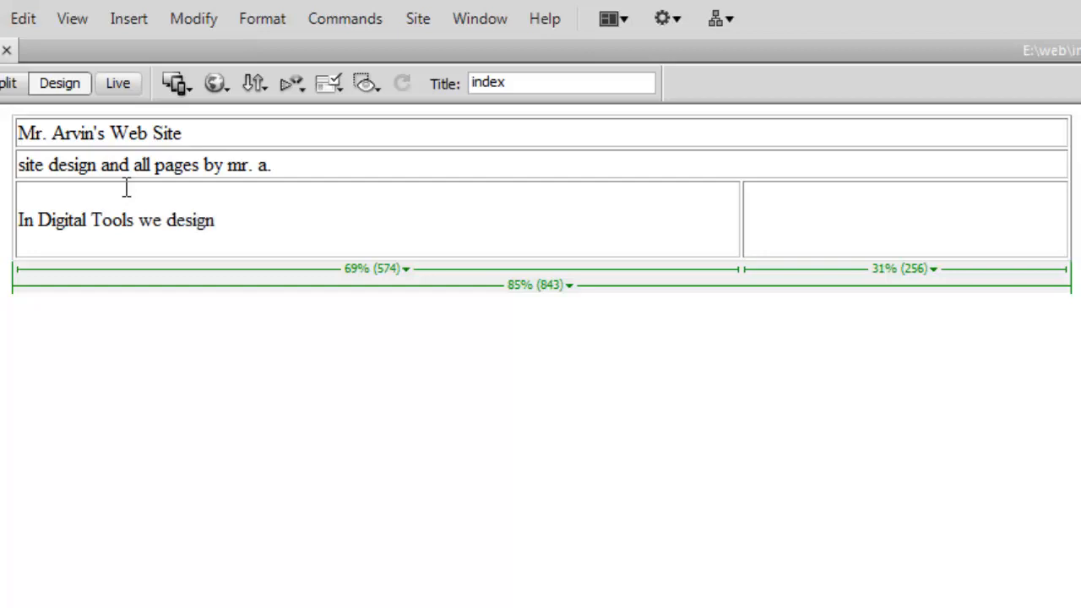
type("all kind")
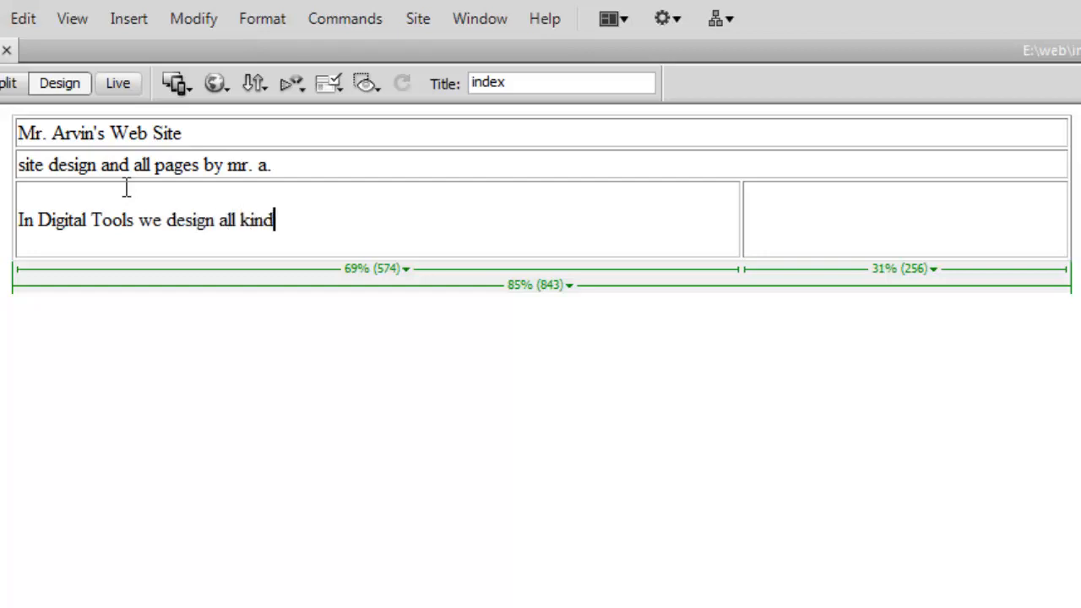
type("s of thing")
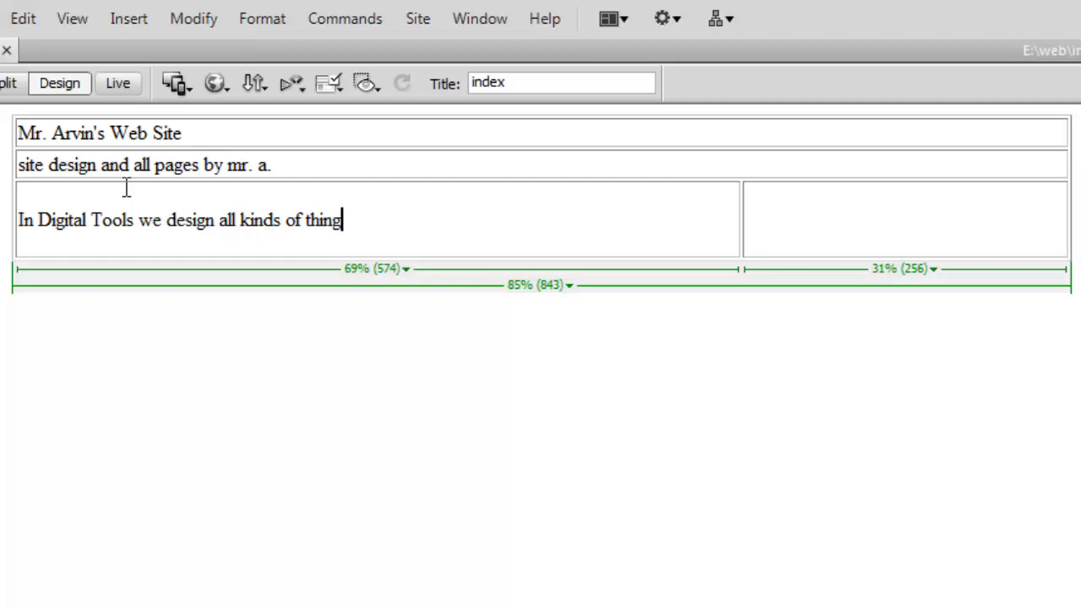
type(" to communi")
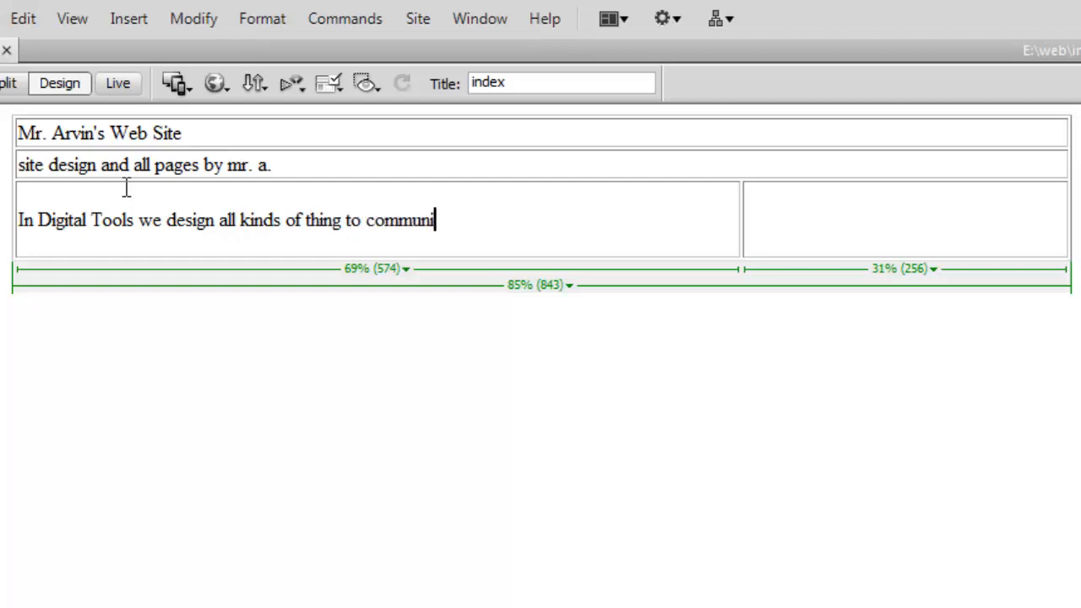
type("cate with")
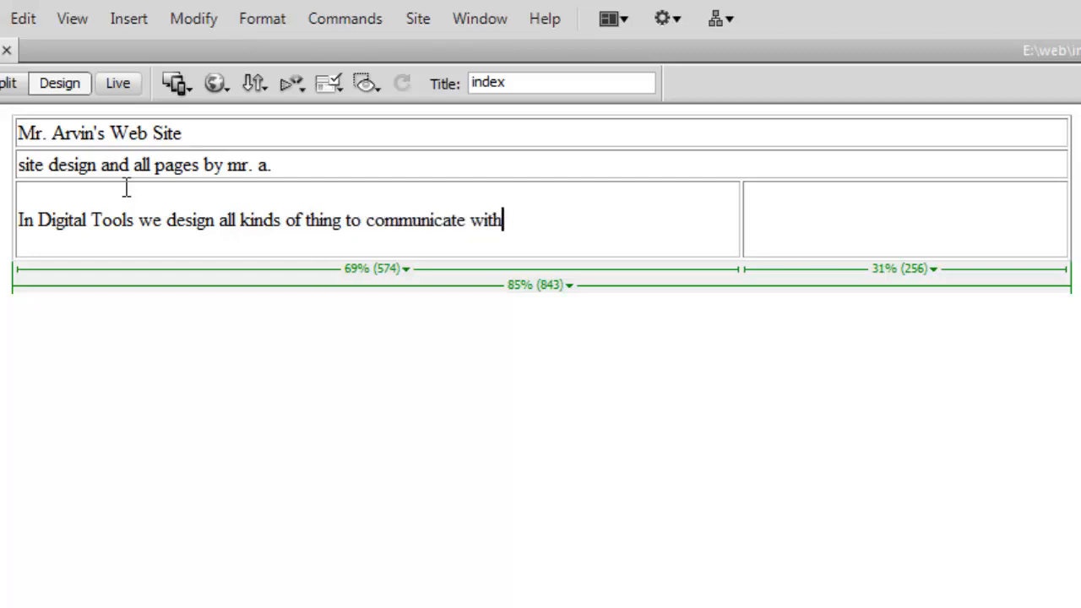
key("BackSpace")
key("BackSpace")
key("BackSpace")
key("BackSpace")
Continue the introduction with "using programs like Photoshop, Illustrator, Flash, Audcaity, and Dreamweaver".
type("using proigram")
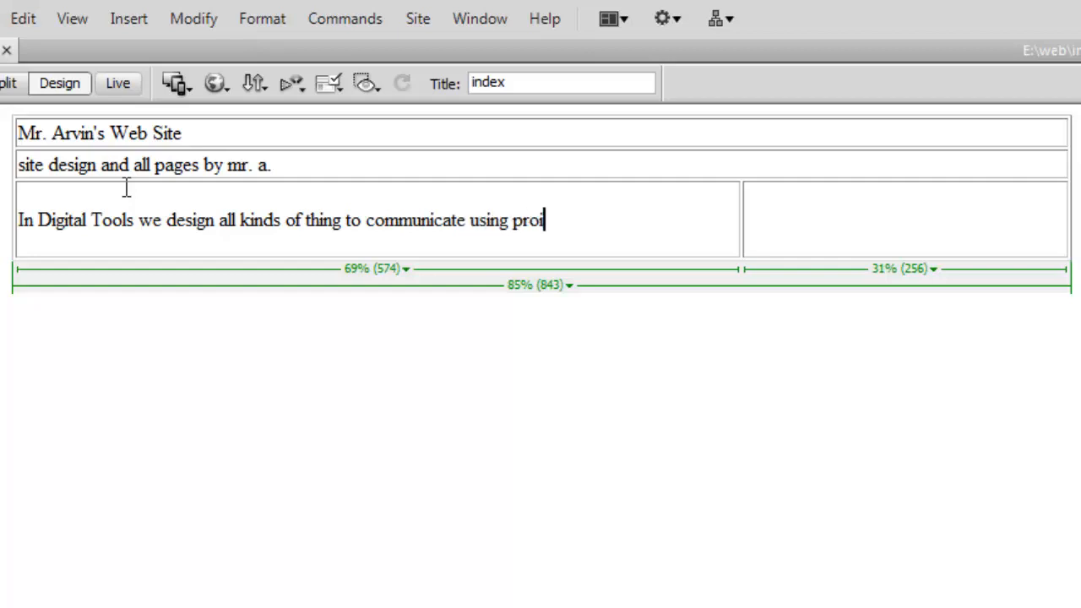
key("BackSpace")
key("BackSpace")
key("BackSpace")
key("BackSpace")
key("BackSpace")
type("grams ")
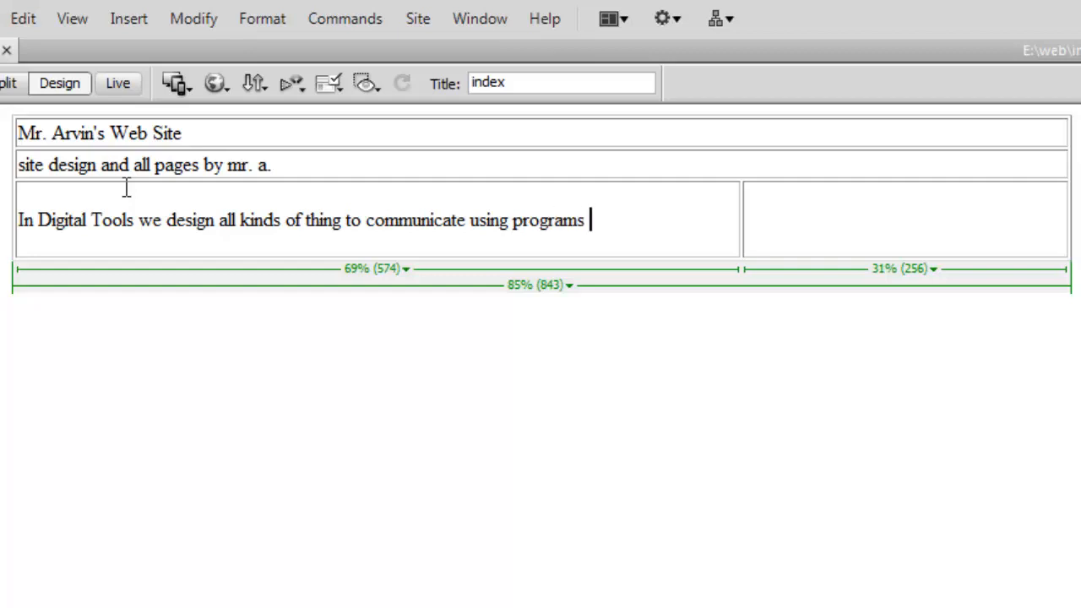
type("like Photos")
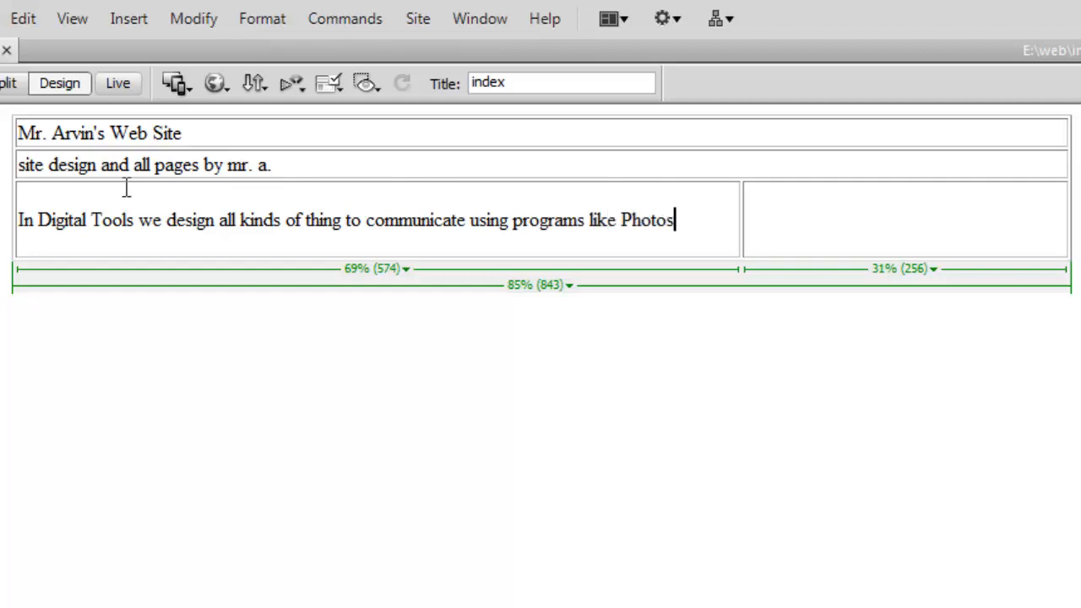
type("hop, Illustrator")
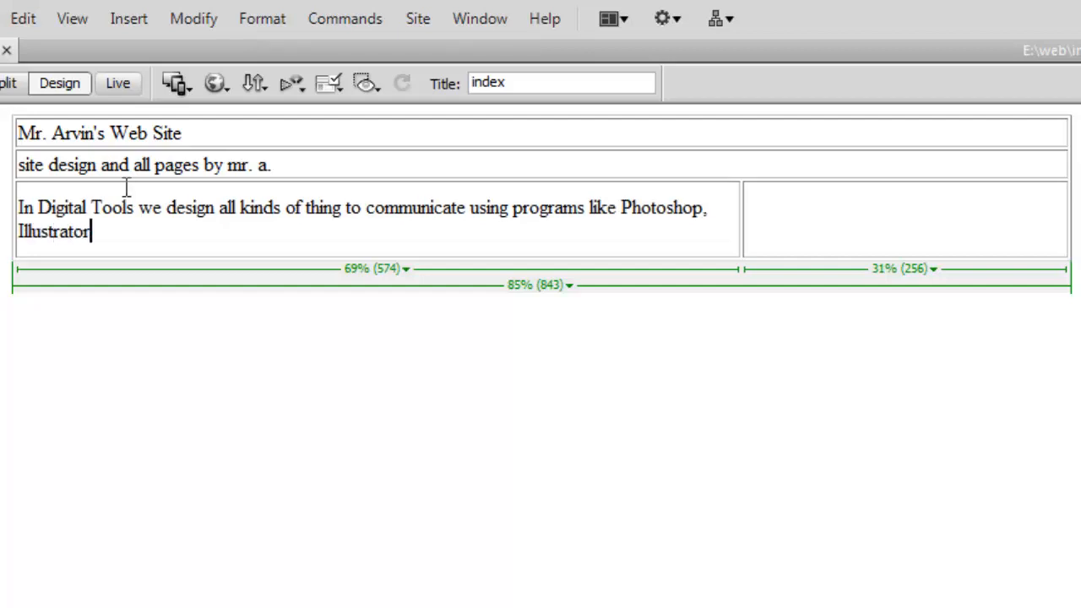
type(", Flash, OP")
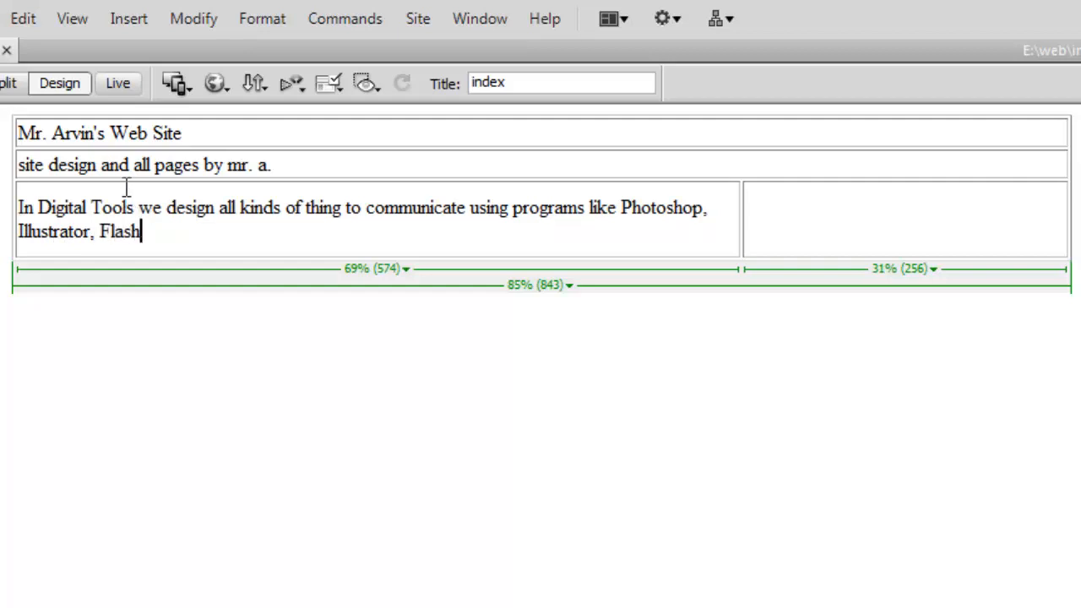
key("BackSpace")
key("BackSpace")
type("Audcaity")
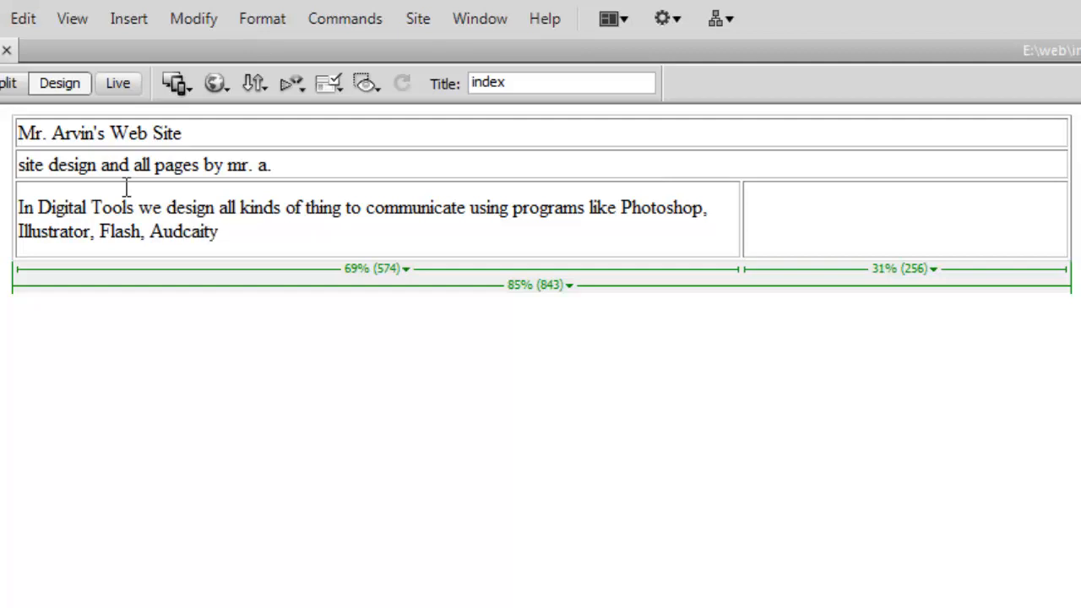
type(", and Dre")
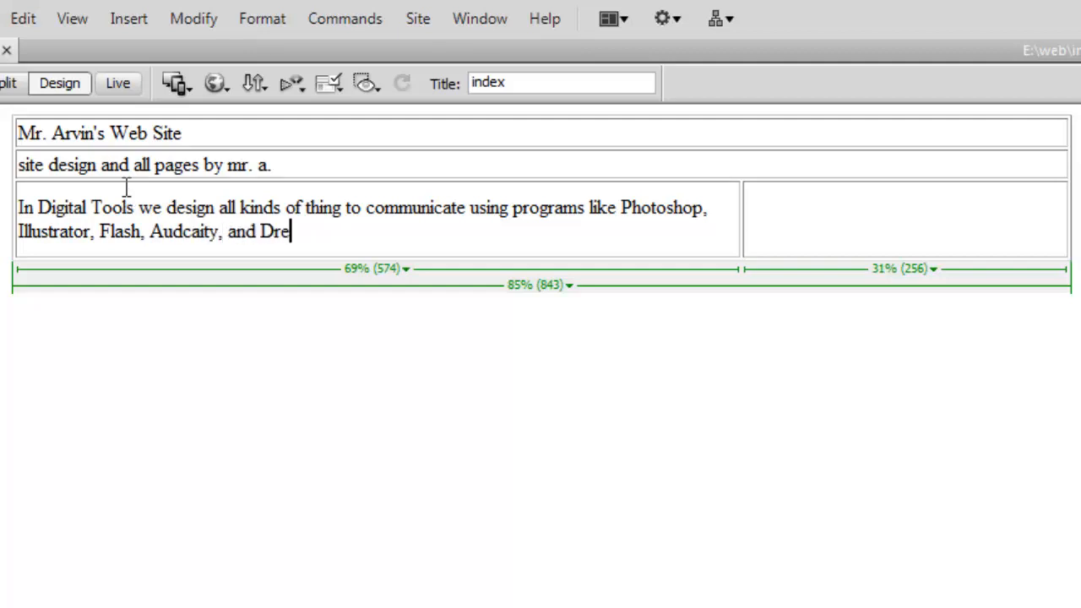
type("amweaver")
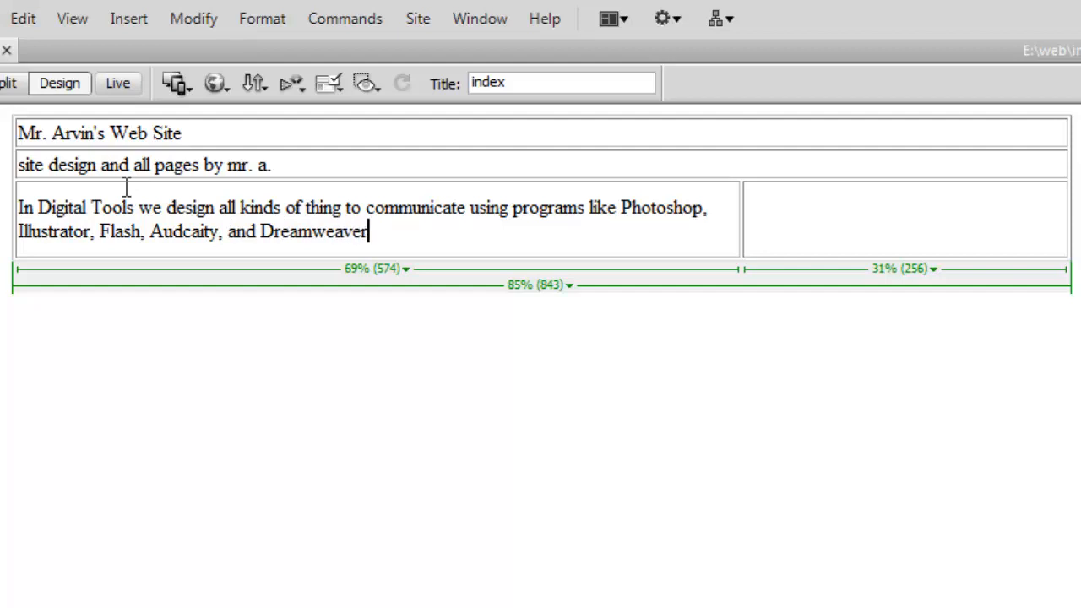
End the sentence with a period and add "Use the links at the left to check out my creations".
type(". ")
type("Use the link")
type("s at")
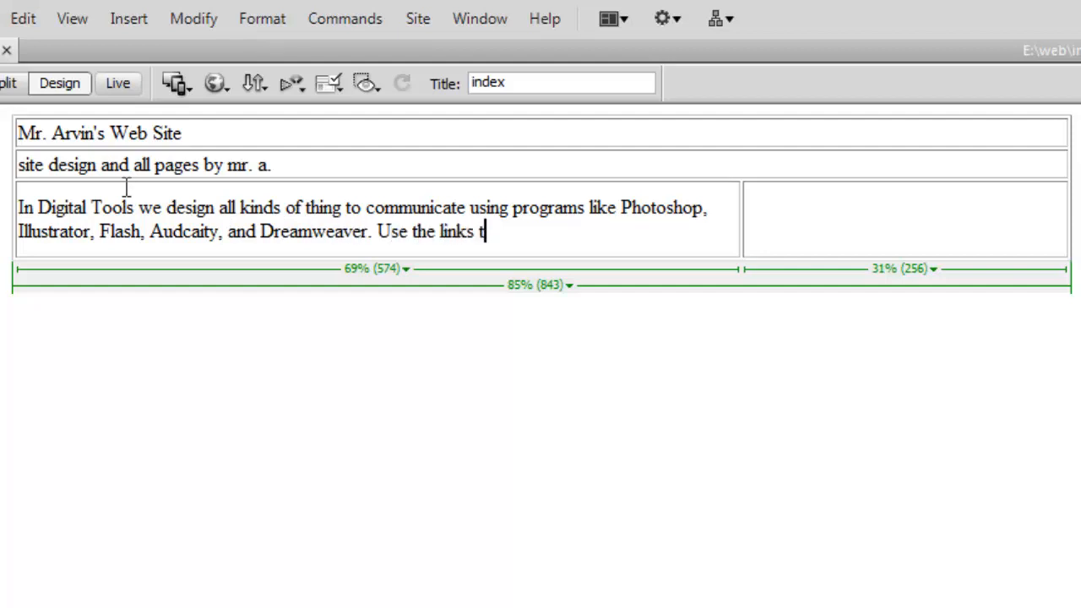
key("BackSpace")
type("at the left ")
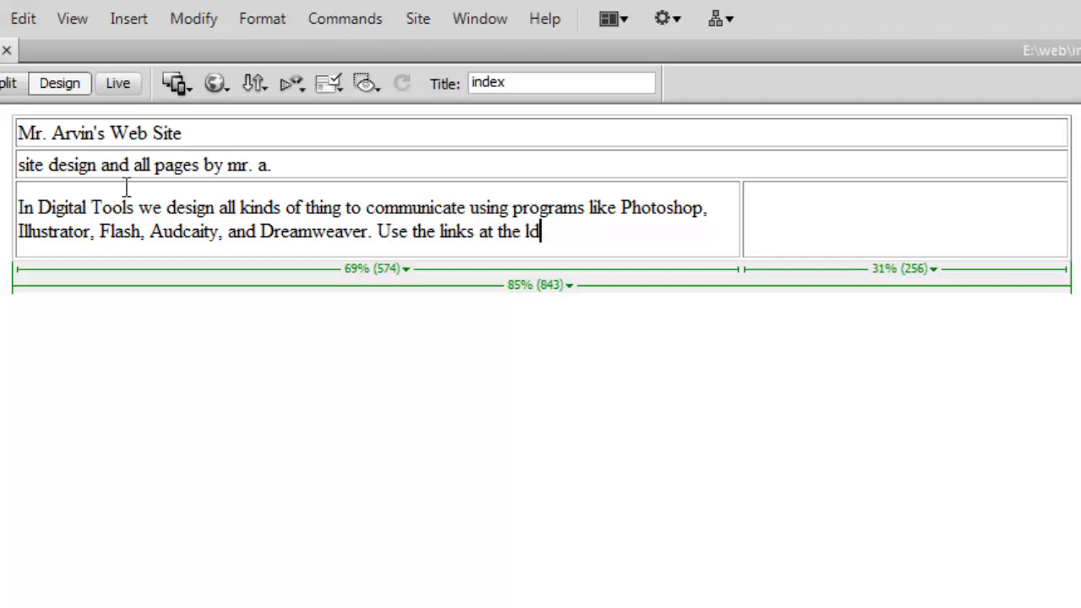
type("to check o")
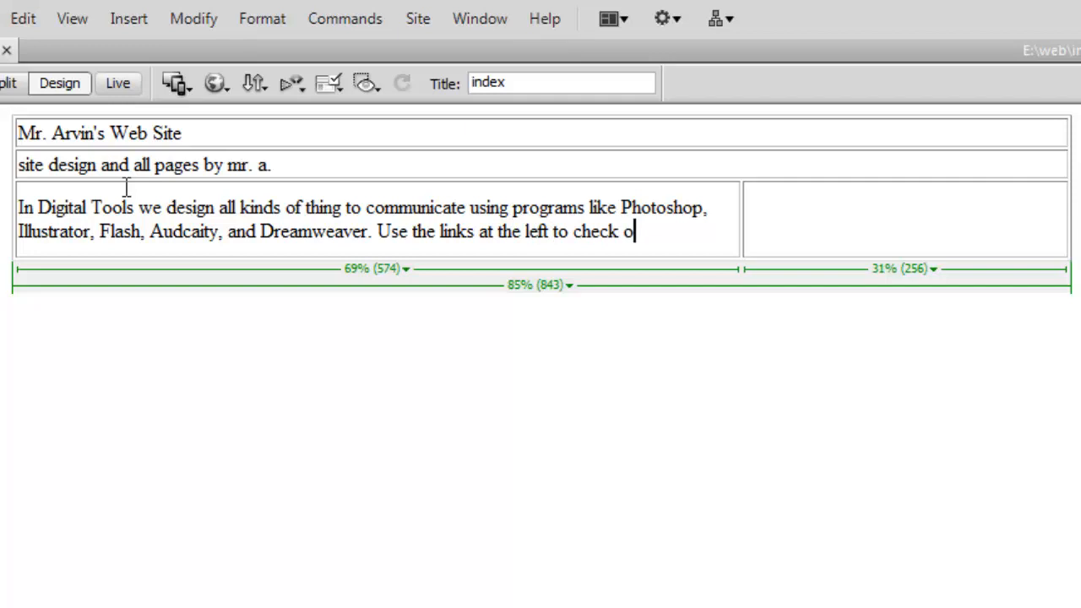
type("ut my creations")
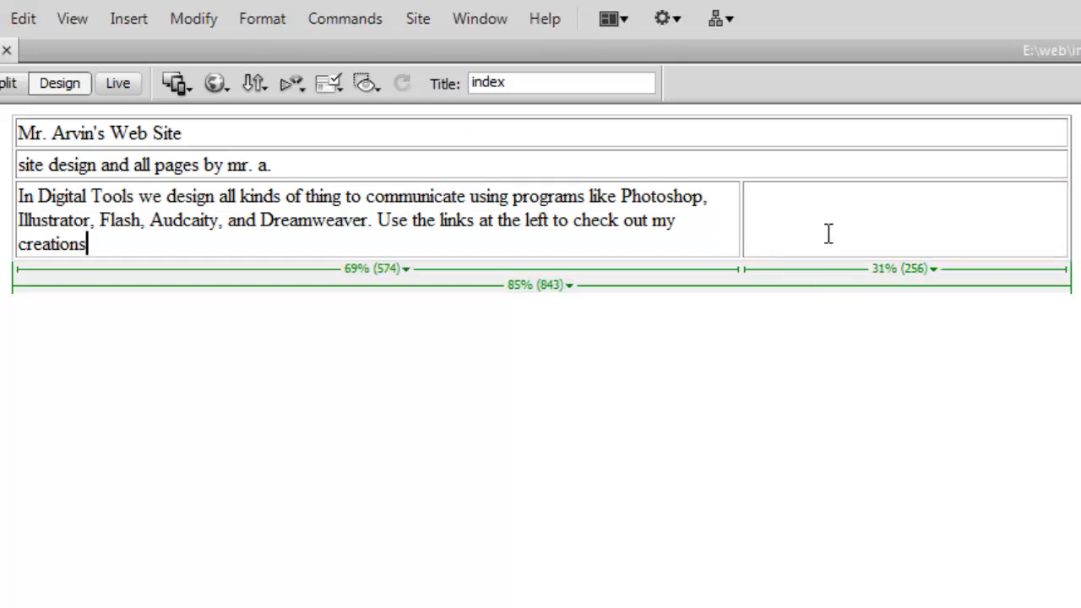
Replace the word "left" with "right" in the introduction's sentence about the links.
left_click(826, 205)
double_click(536, 222)
type("right")
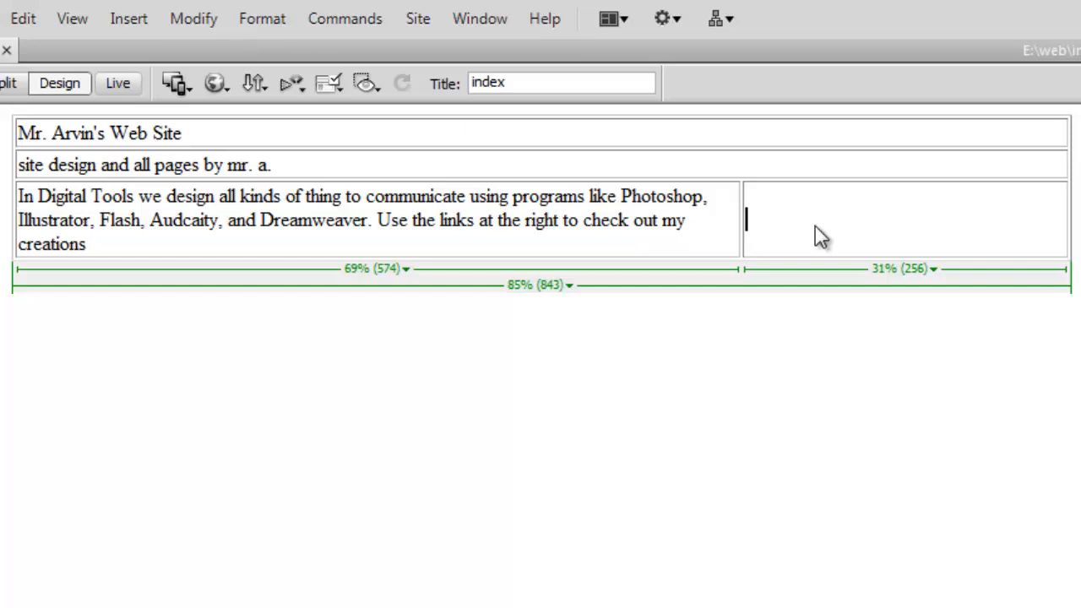
Fill the third row's right cell with separate paragraphs reading "Ironman Poster", "Solar System", "Magellan Movie", "Event Movie" and "Podcast".
type("Ironman Poster")
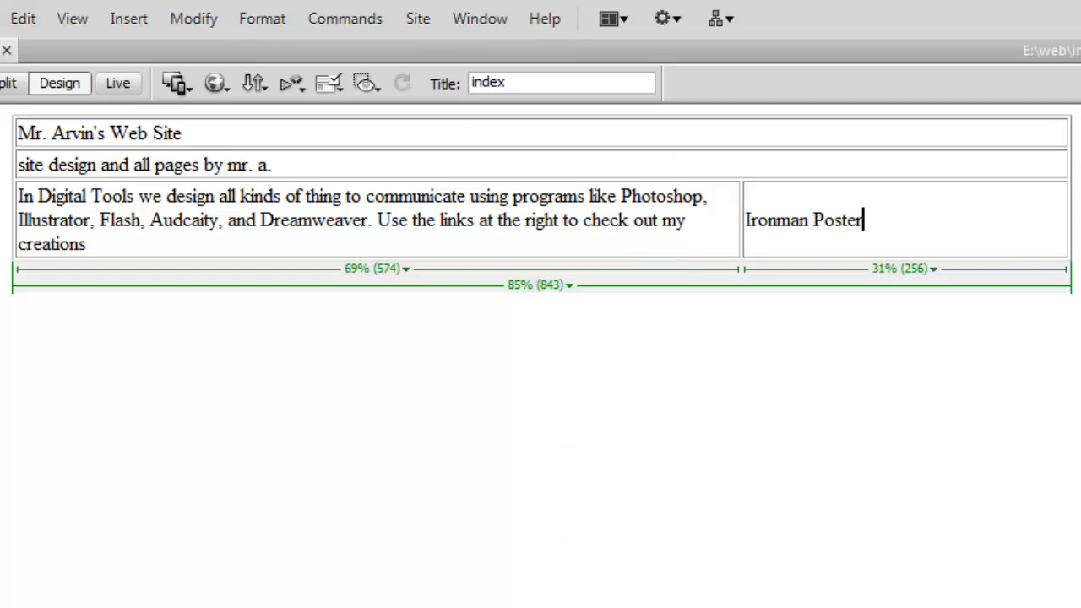
key("alt+Tab")
key("Return")
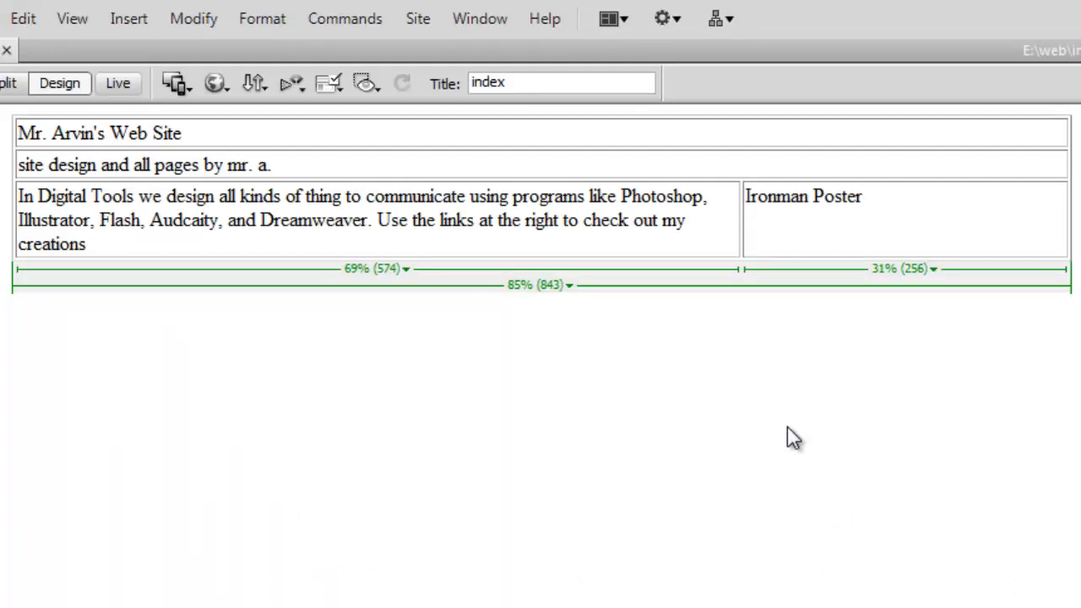
type("Solar System")
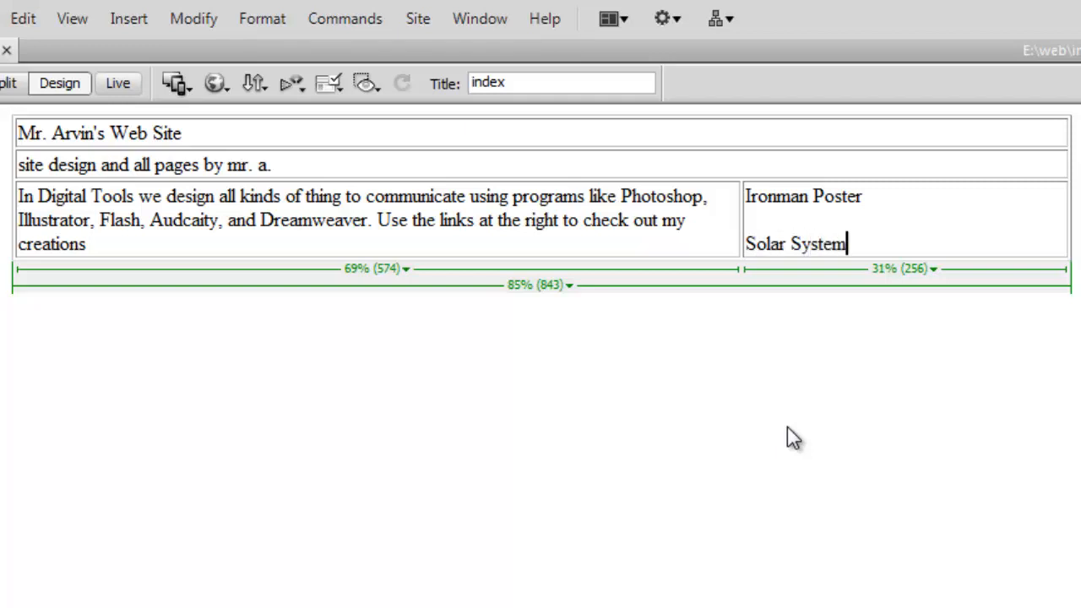
key("Return")
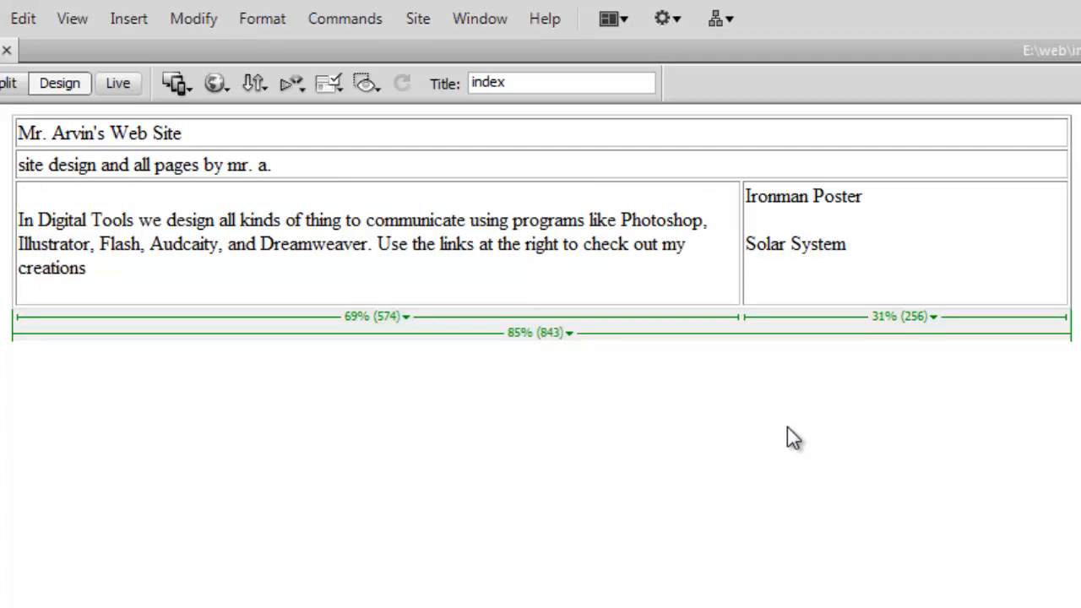
type("Magellan Movie")
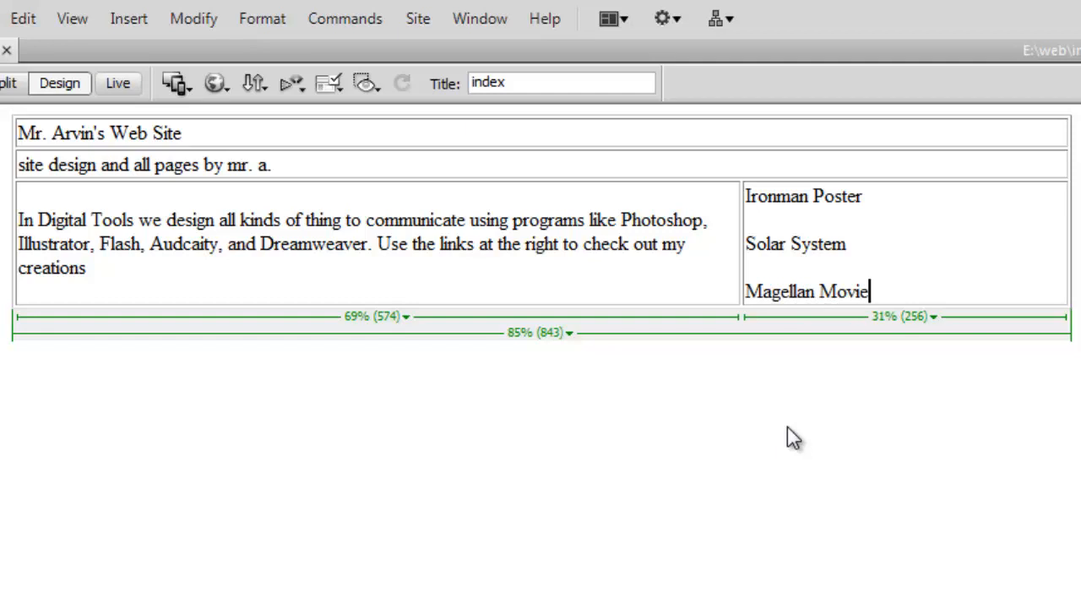
key("Return")
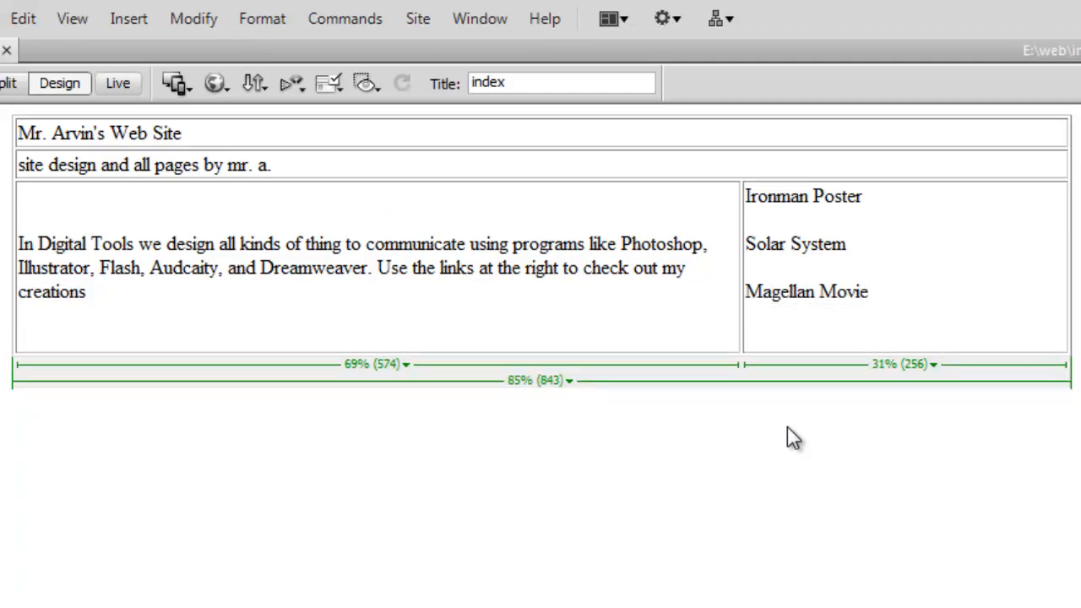
type("Event Movie")
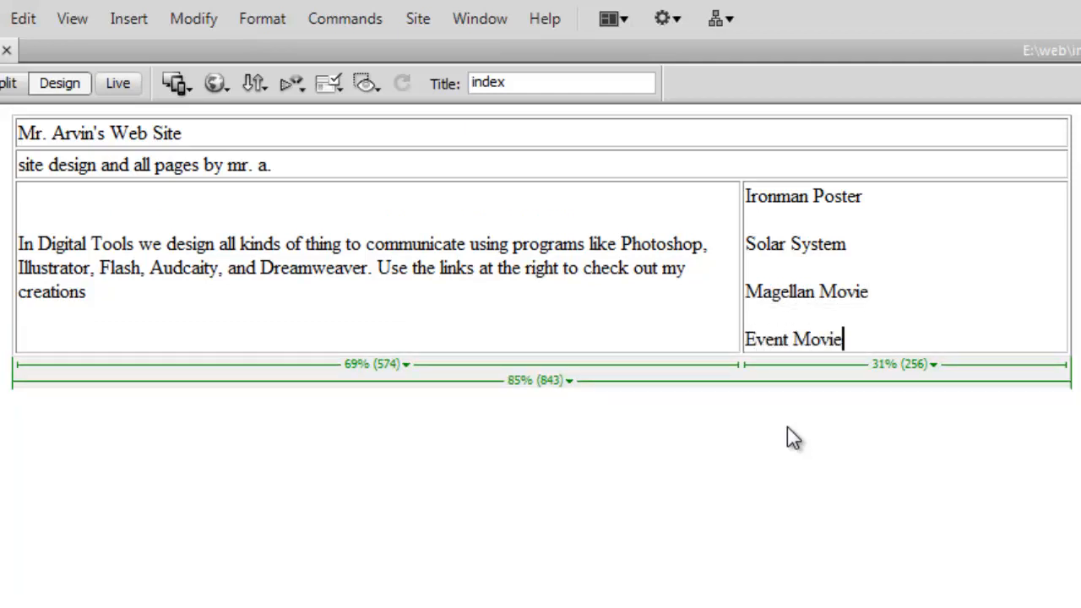
key("Return")
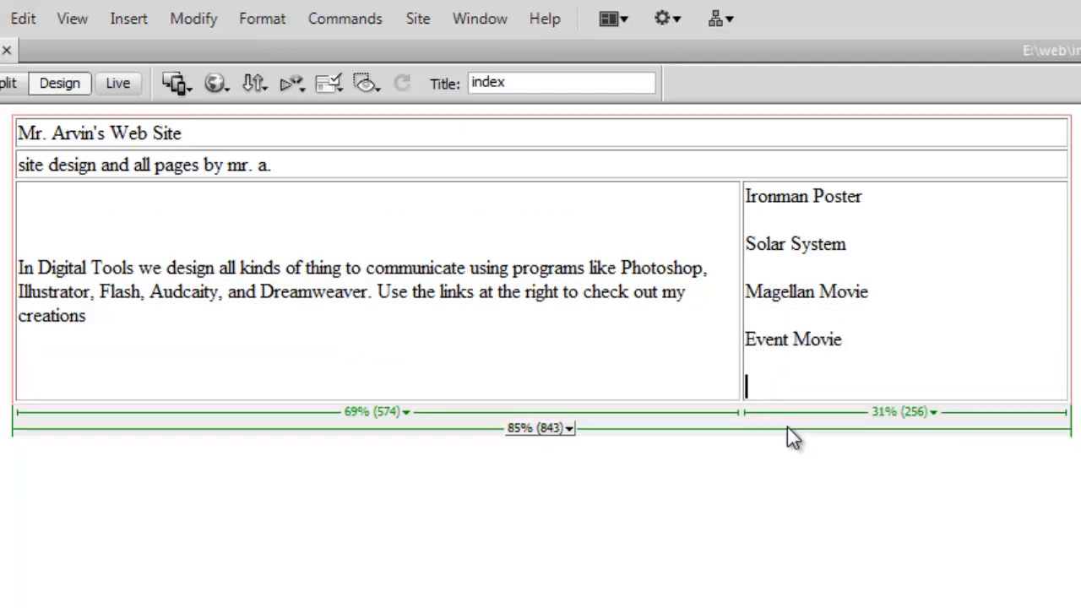
type("Podcast")
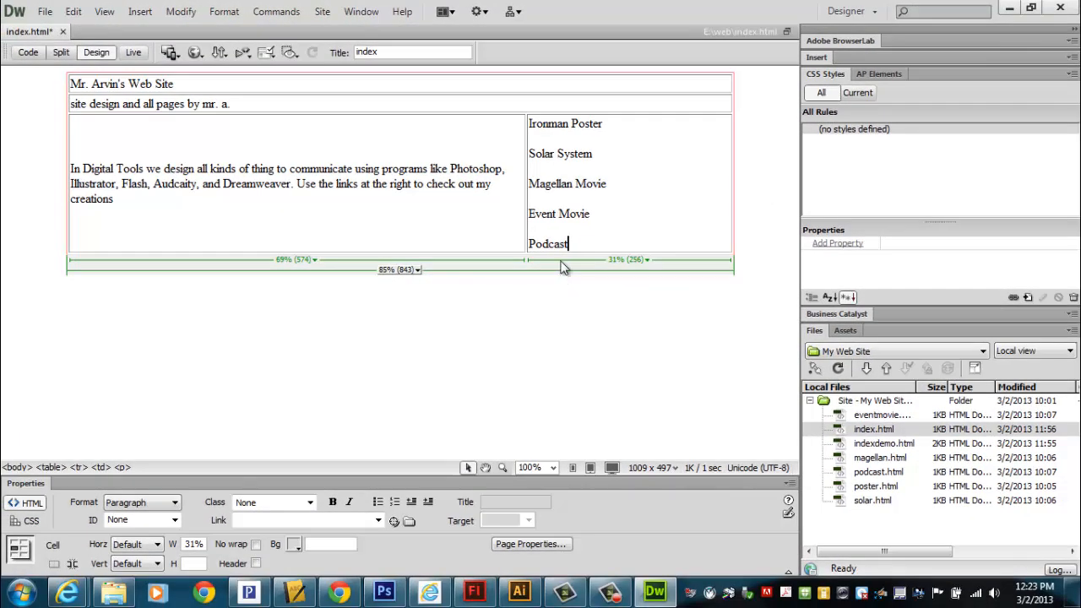
Leave the table cell and insert an empty line above the table on the page.
left_click(985, 261)
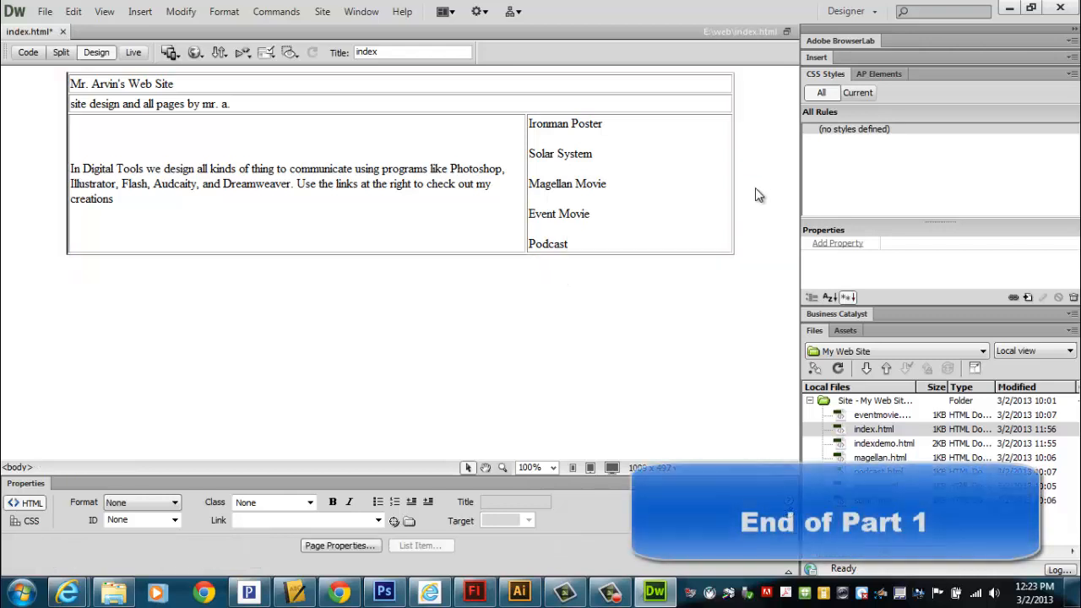
key("Return")
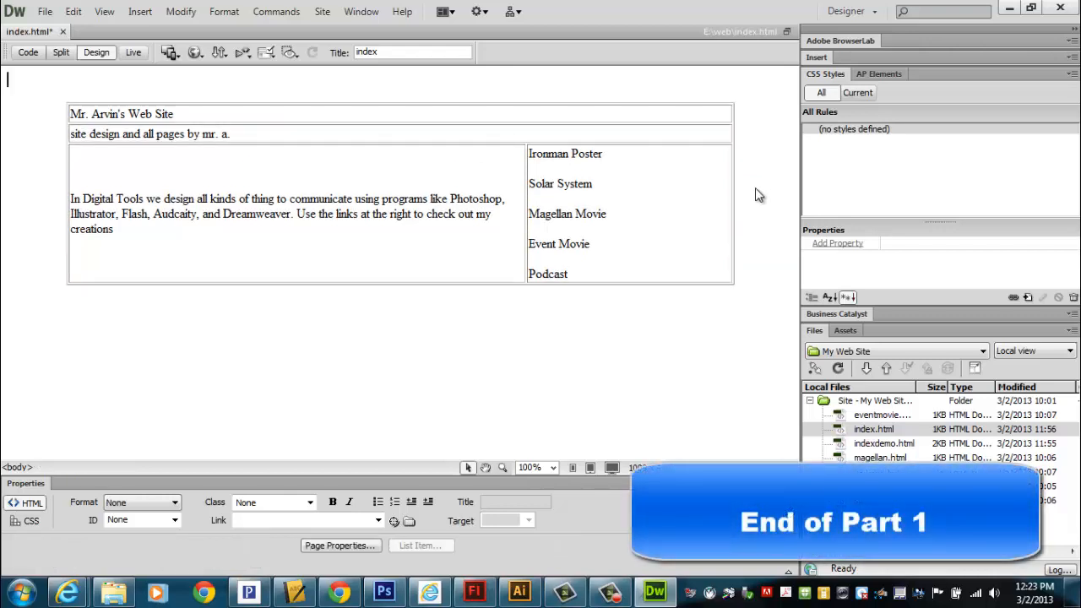